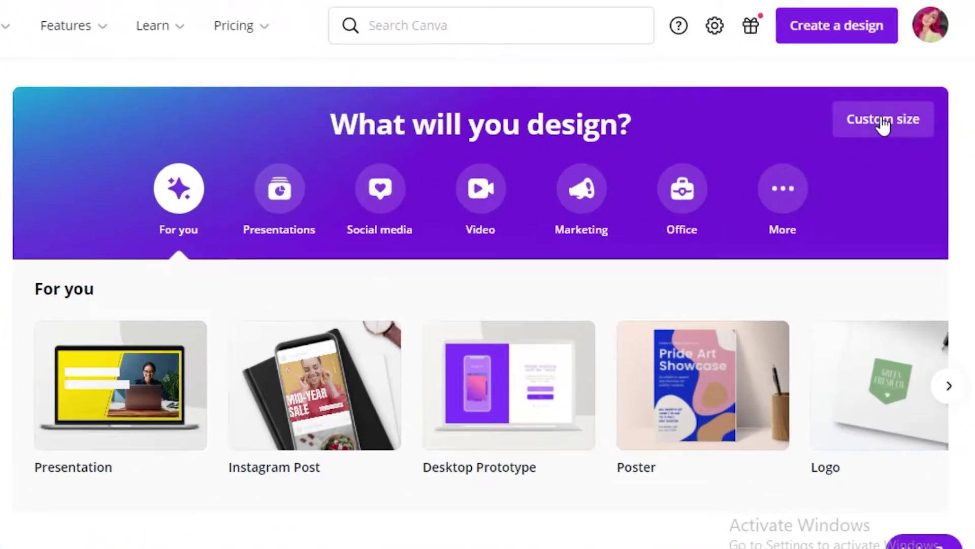
Create a new custom-size design in inches using the recent 8.5 x 11 in size
left_click(881, 122)
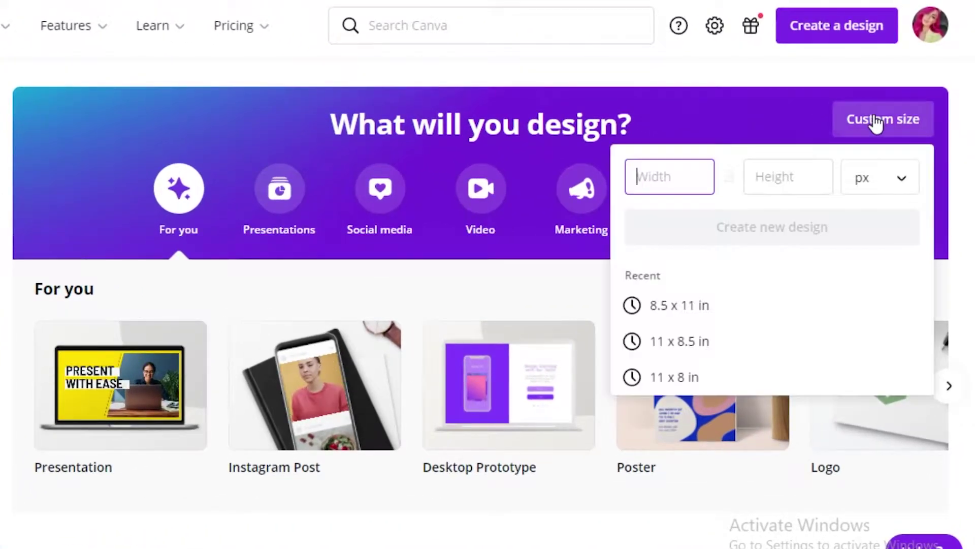
left_click(881, 173)
left_click(892, 216)
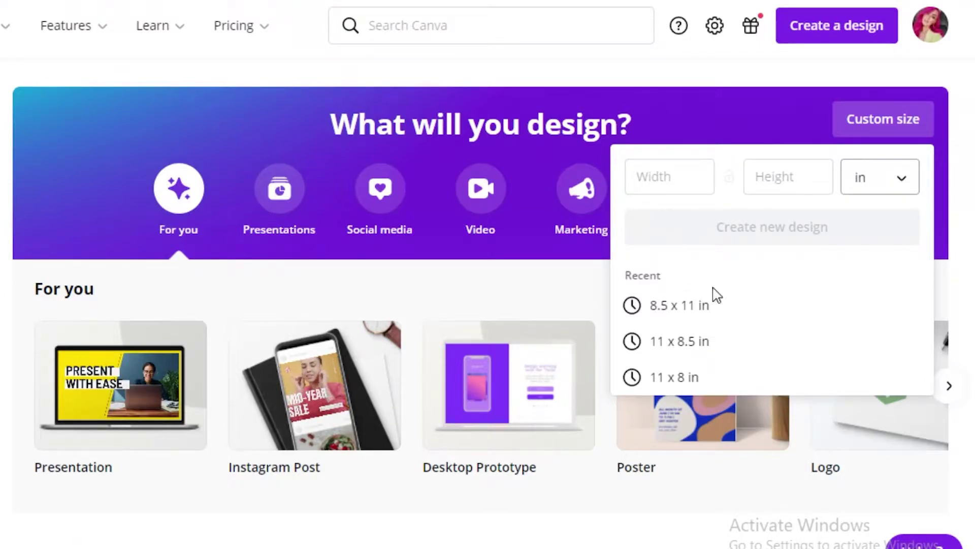
left_click(701, 310)
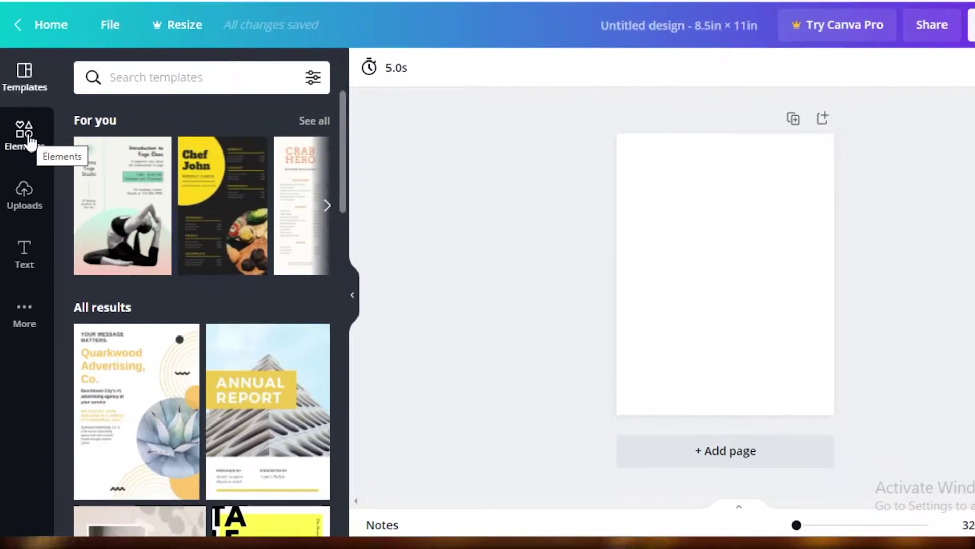
Search the elements for "wooden background" and add the light brown vertical plank photo to the page
left_click(30, 143)
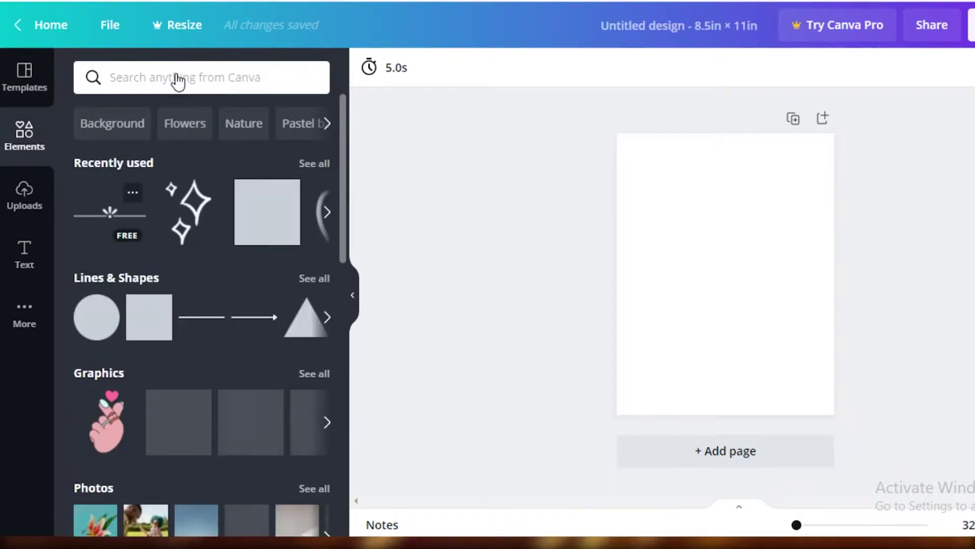
left_click(177, 76)
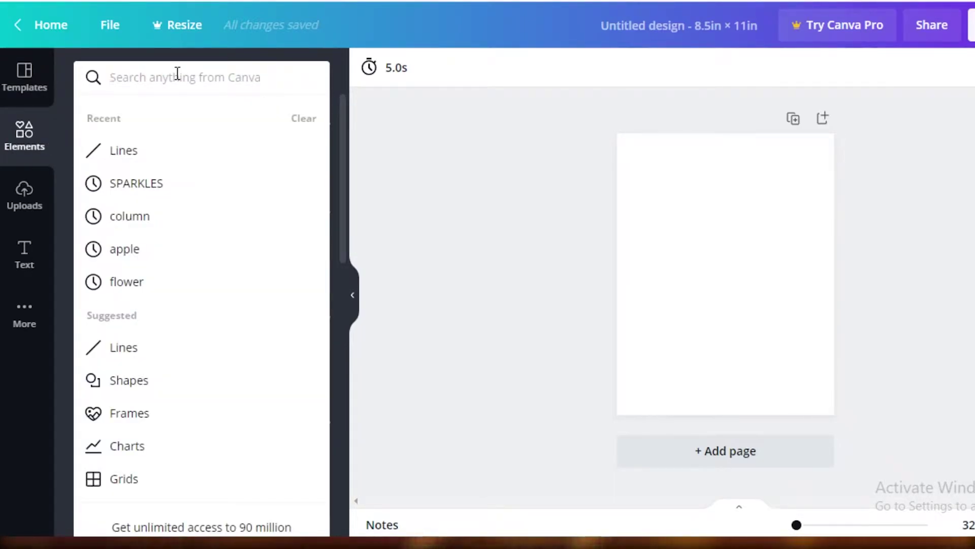
type("wooden b")
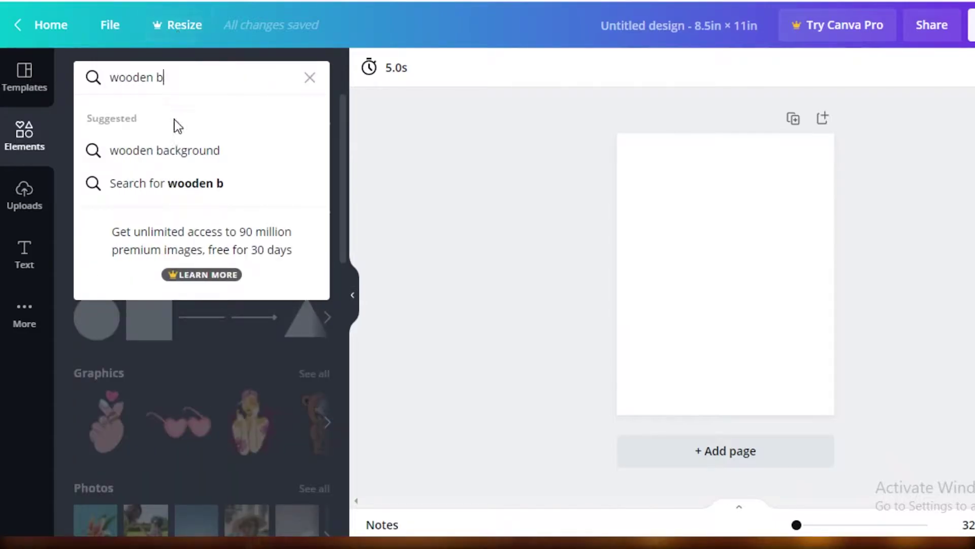
left_click(168, 150)
scroll(198, 331, "down", 3)
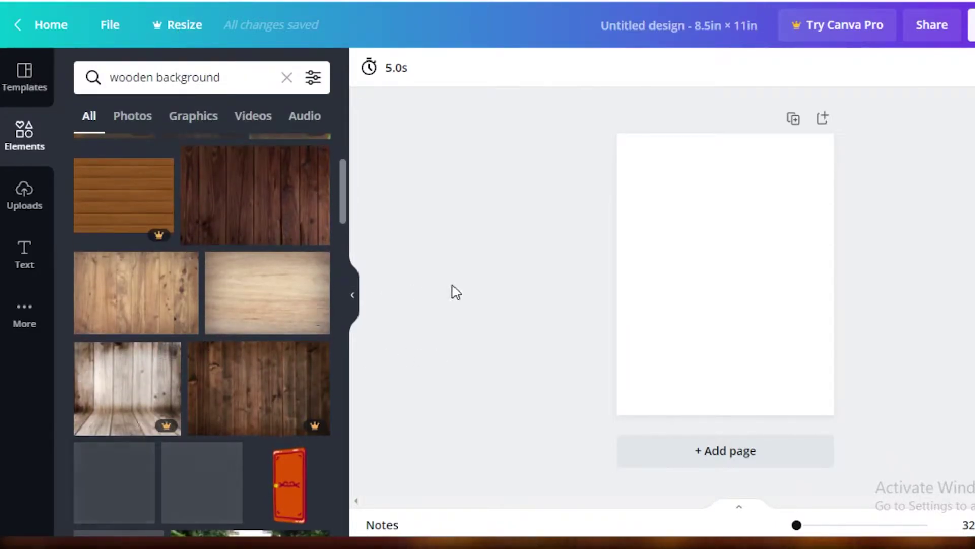
left_click(136, 293)
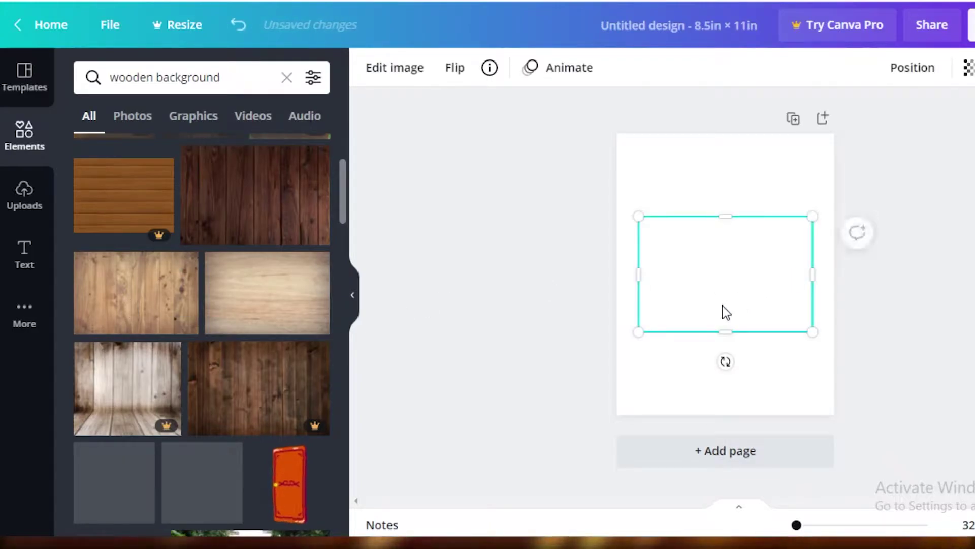
Enlarge the wood photo and shift it so that it covers the whole page
left_click_drag(714, 297, 697, 224)
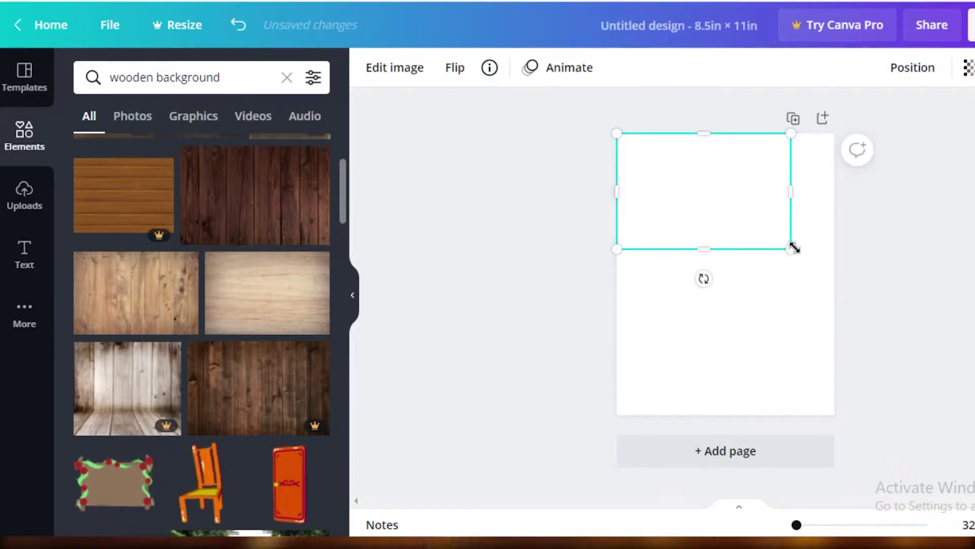
left_click_drag(793, 247, 944, 501)
left_click_drag(740, 296, 696, 296)
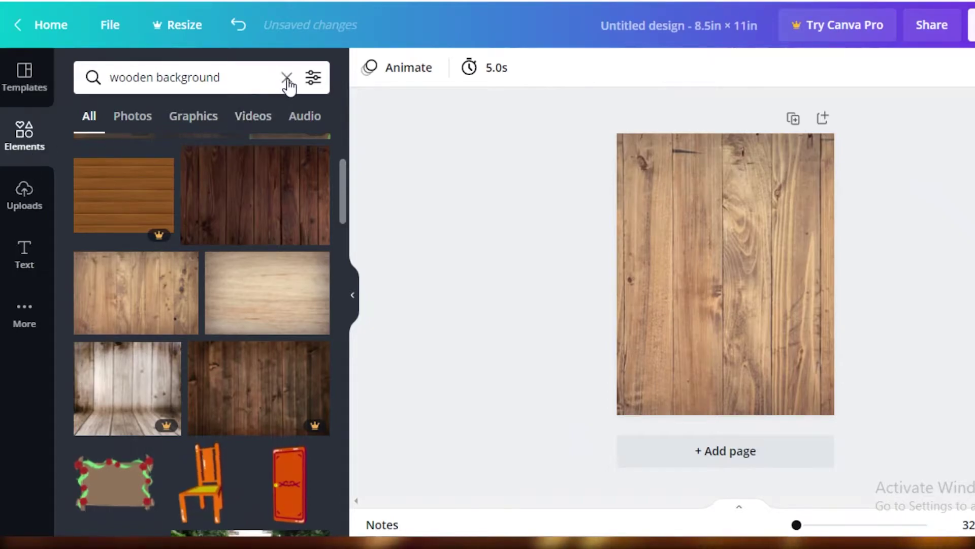
Find "page" graphics, add the red-lined notebook sheet with torn binding holes, and place it large over the wood
left_click(287, 79)
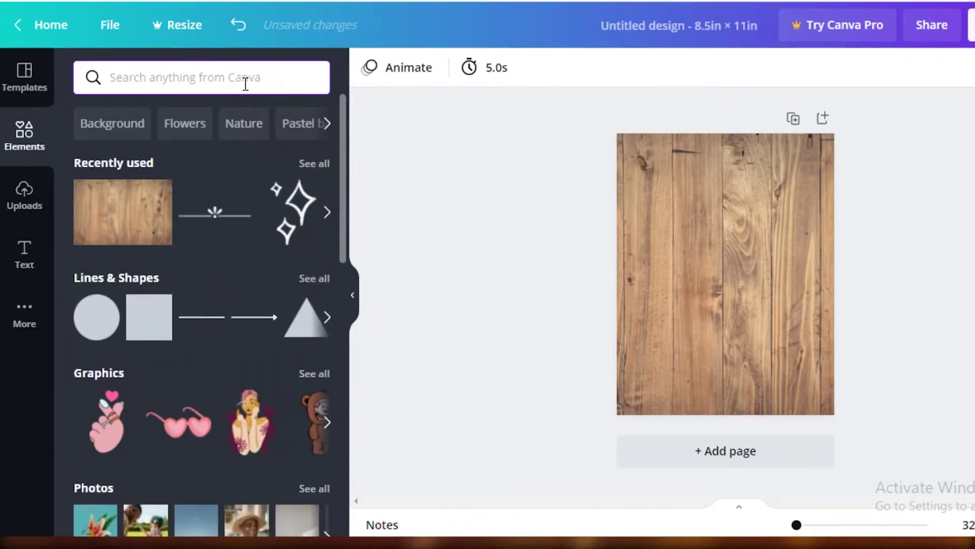
type("page")
key("Return")
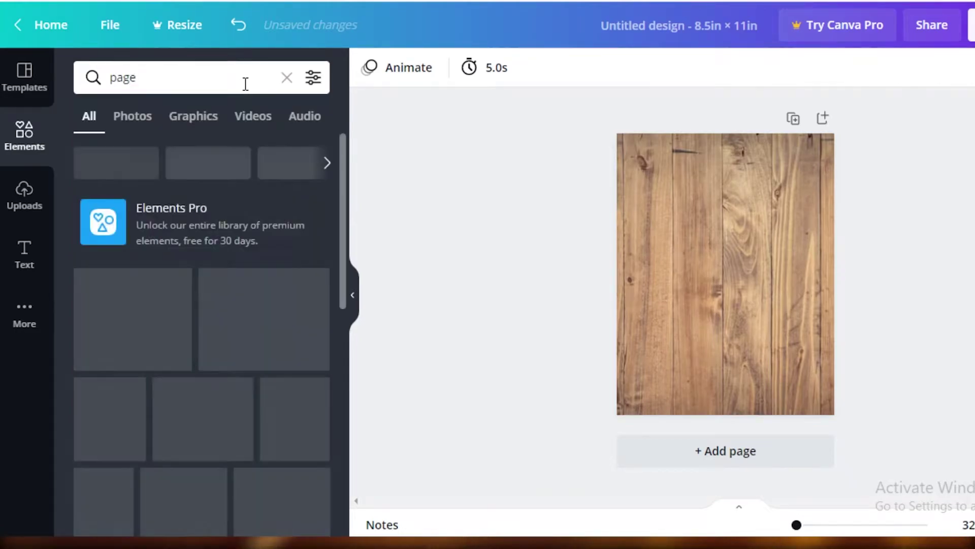
left_click(195, 118)
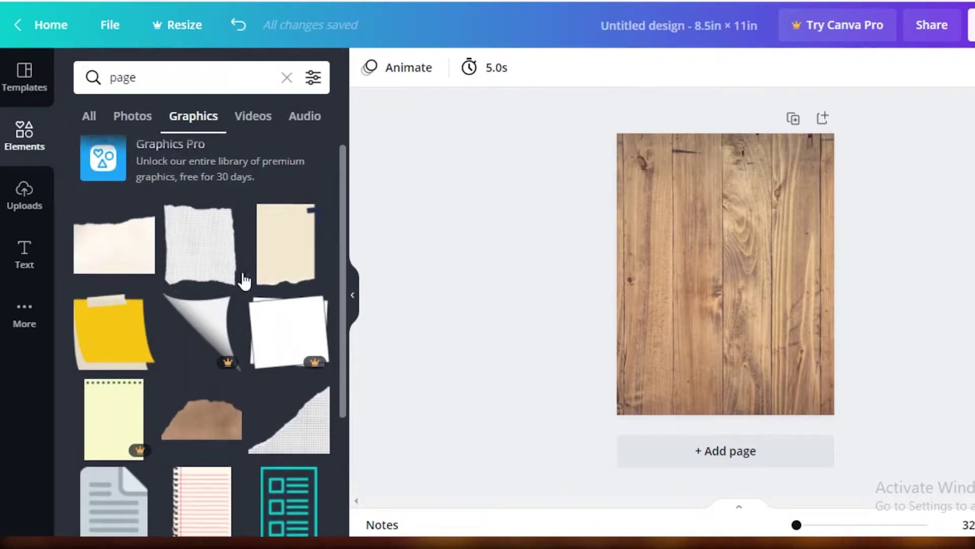
scroll(244, 279, "down", 3)
left_click(203, 361)
left_click_drag(719, 277, 690, 220)
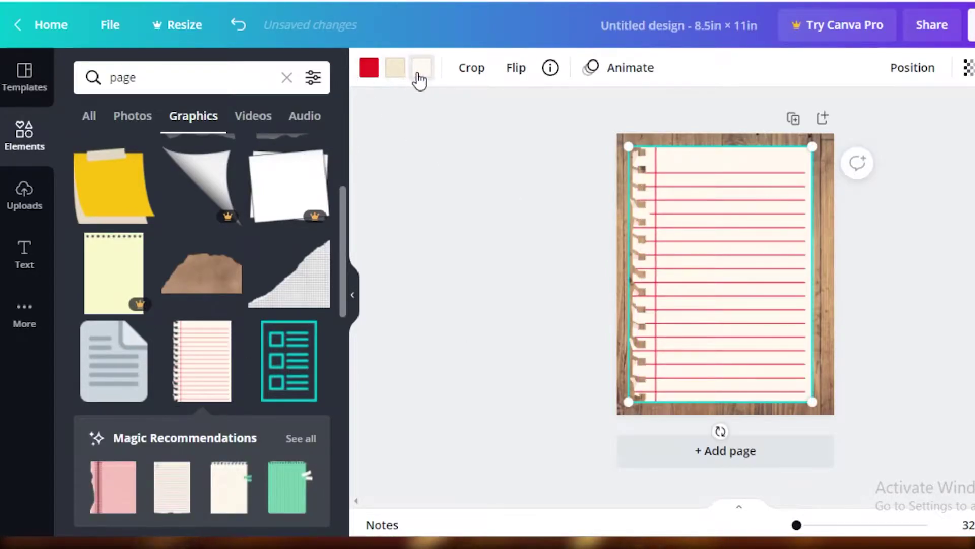
Recolor the notebook sheet with a white background, light gray shading and dark gray lines
left_click(419, 71)
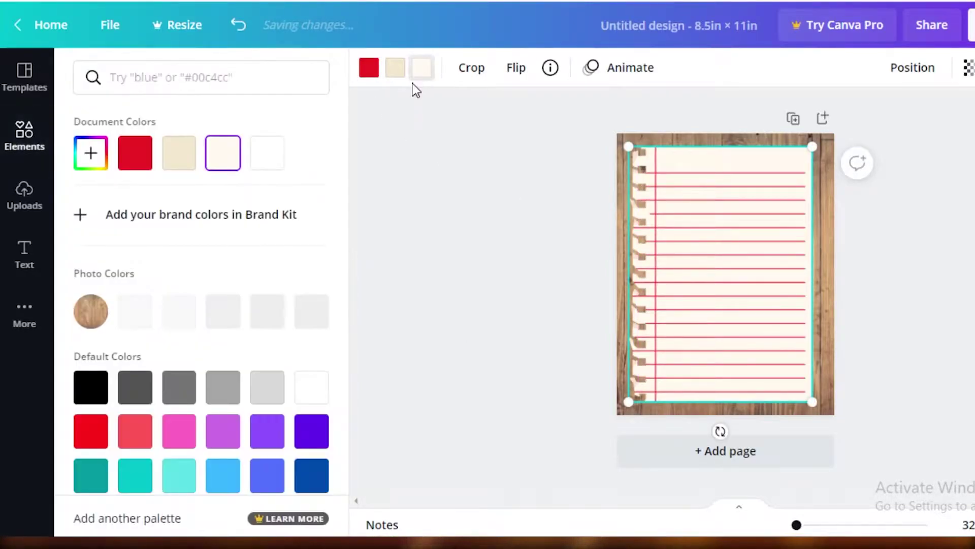
left_click(135, 155)
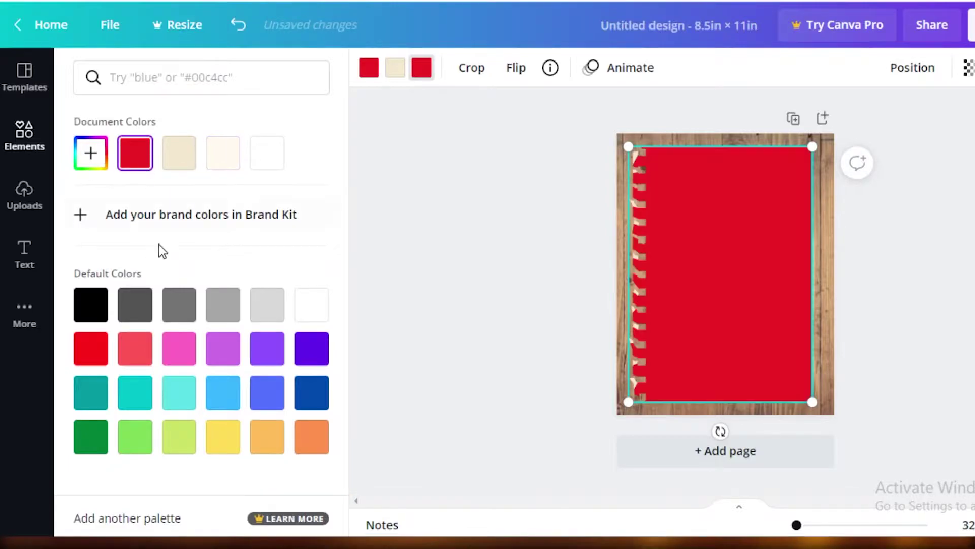
left_click(186, 155)
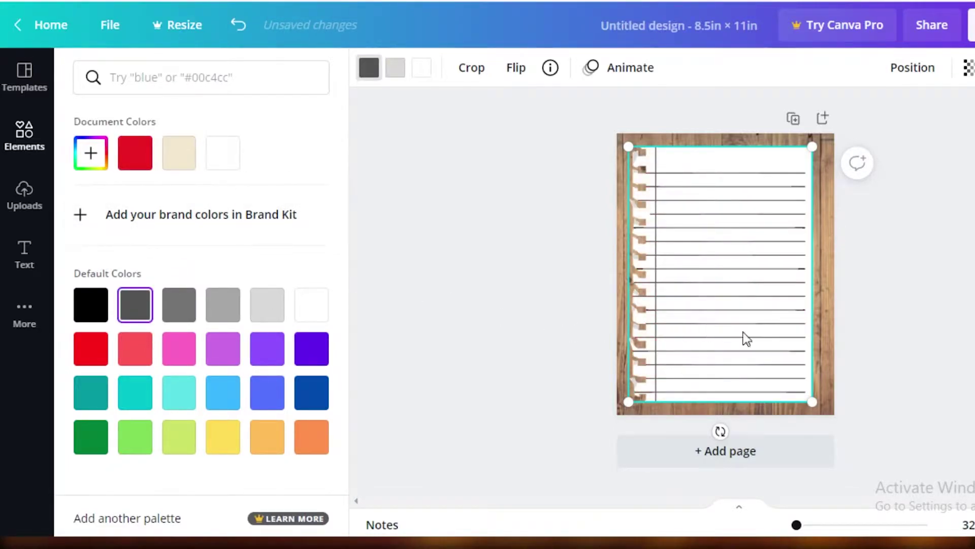
Enlarge the notebook sheet to about 7.6 x 10.6 in and center it on the wooden background
left_click_drag(795, 526, 800, 525)
left_click_drag(749, 312, 743, 316)
scroll(749, 331, "up", 1)
scroll(742, 316, "down", 3)
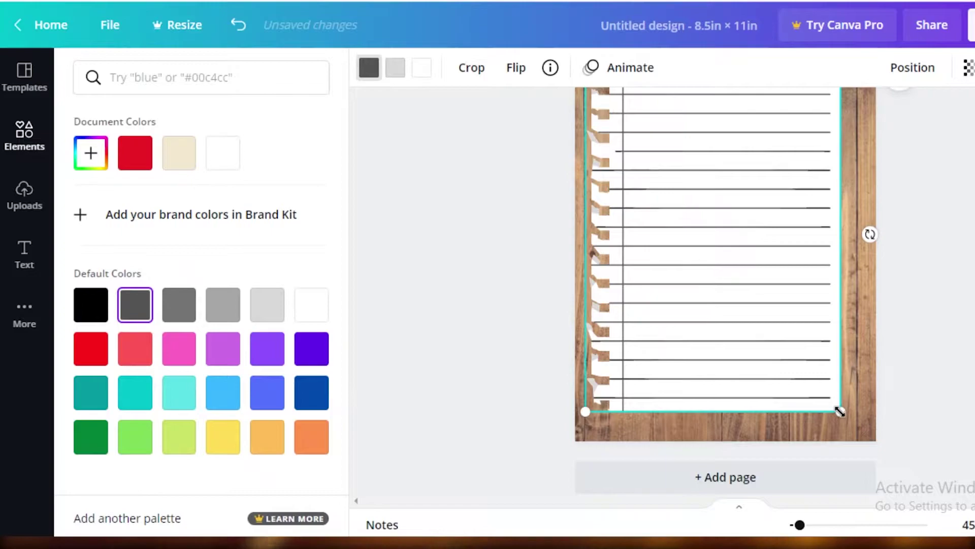
left_click_drag(840, 411, 857, 433)
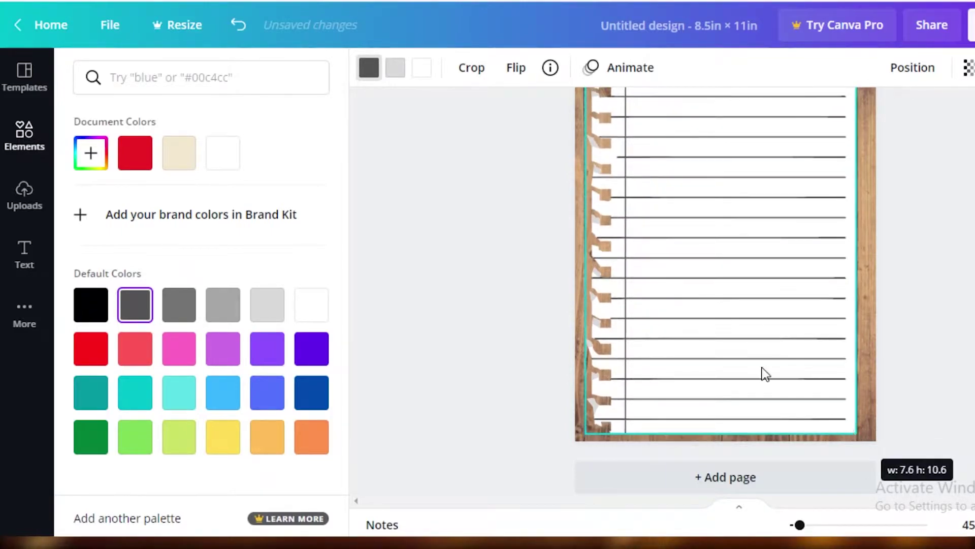
left_click_drag(700, 329, 692, 331)
scroll(692, 330, "up", 3)
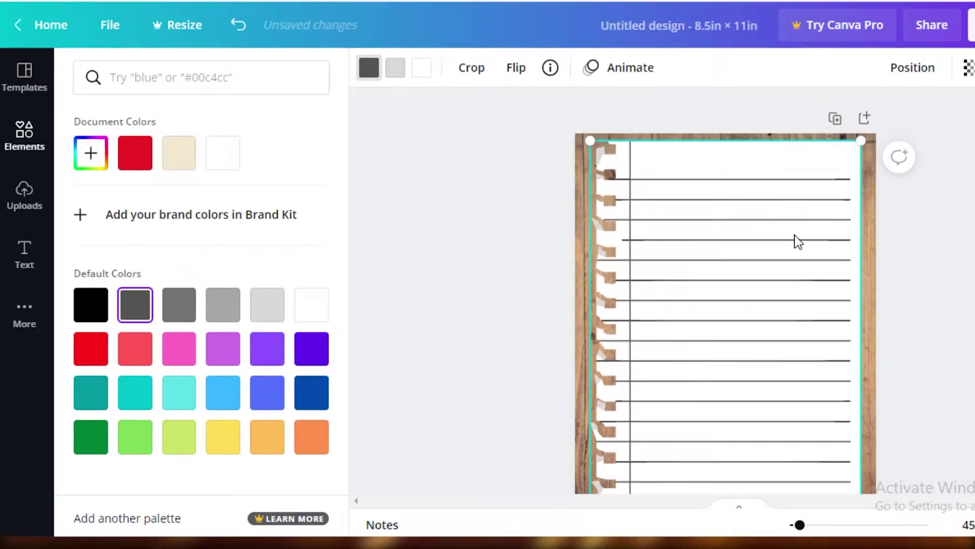
scroll(797, 235, "down", 3)
left_click_drag(796, 527, 800, 528)
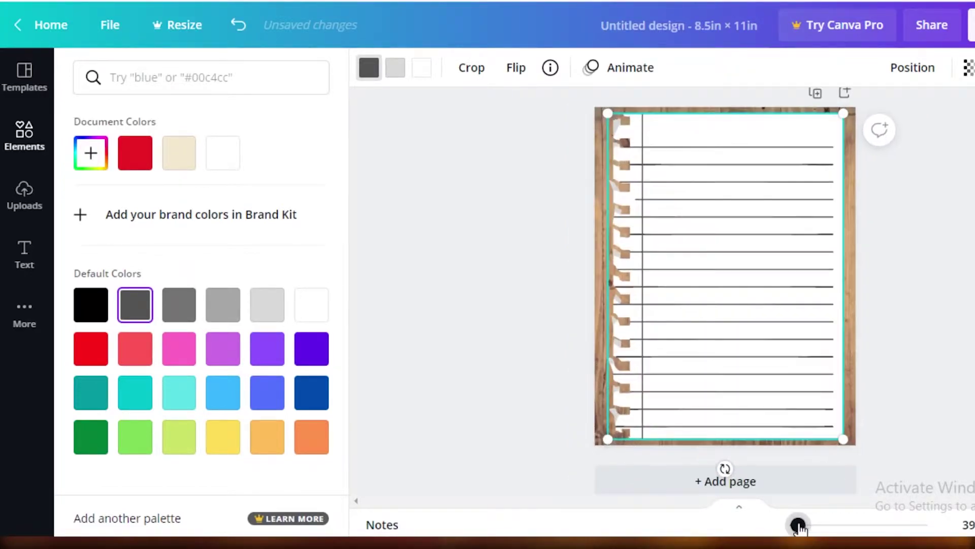
Search the elements for "rings"
left_click(25, 137)
left_click(198, 73)
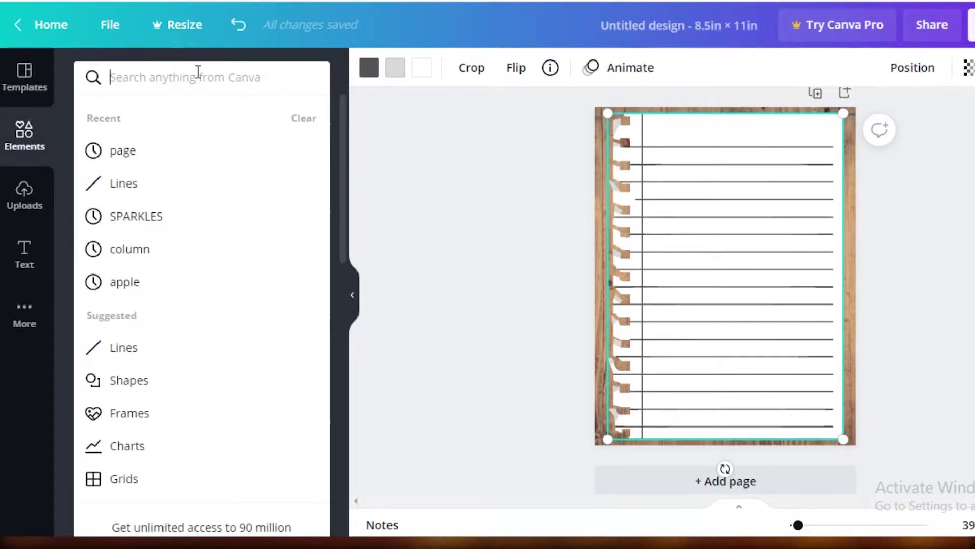
type("rings")
key("Return")
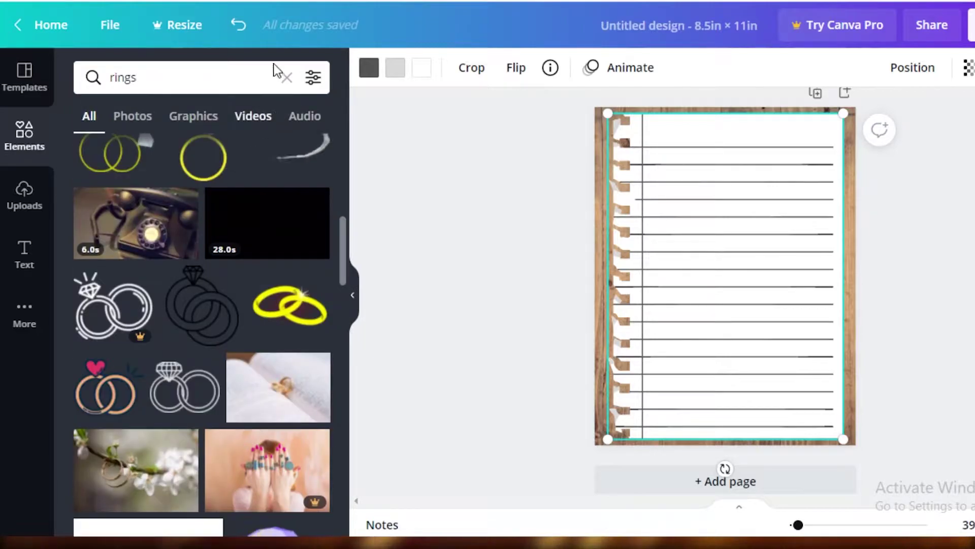
Search the graphics for "spiral rings" and look through the results for a suitable notebook binding
left_click(278, 77)
type("s")
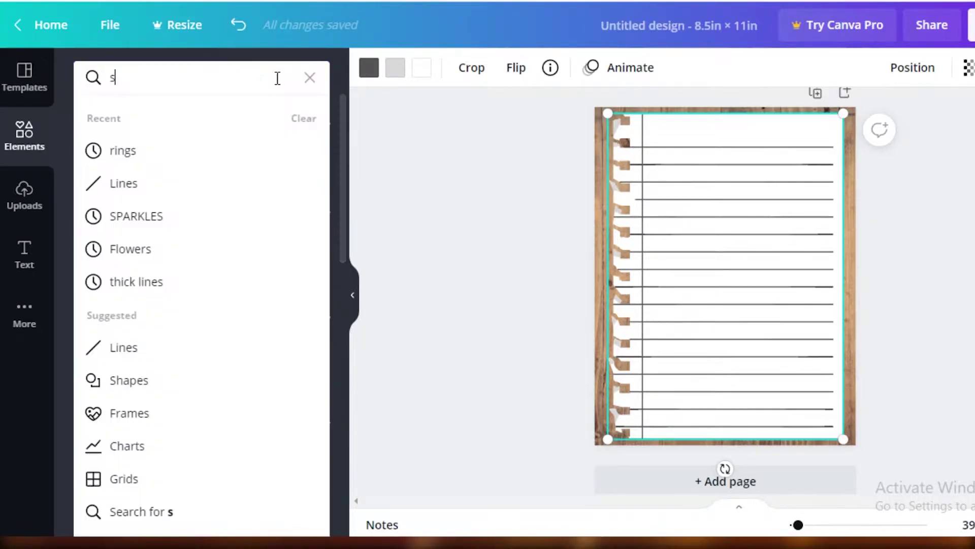
type("piral rings")
key("Return")
left_click(174, 127)
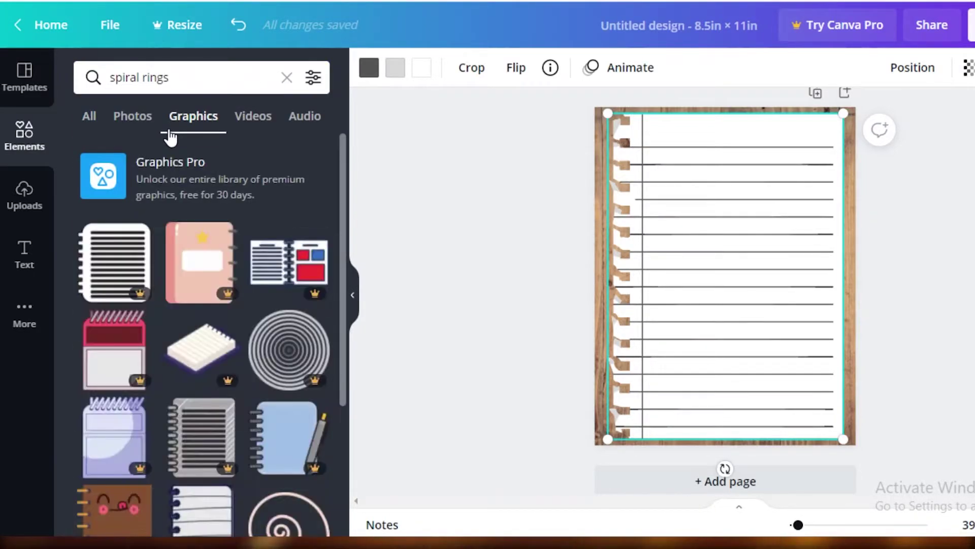
scroll(240, 429, "down", 15)
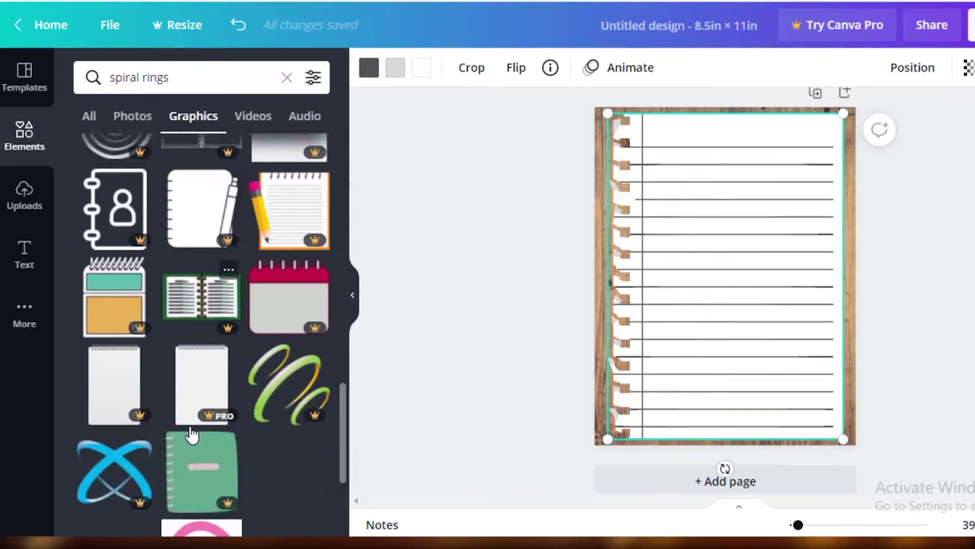
scroll(162, 391, "down", 6)
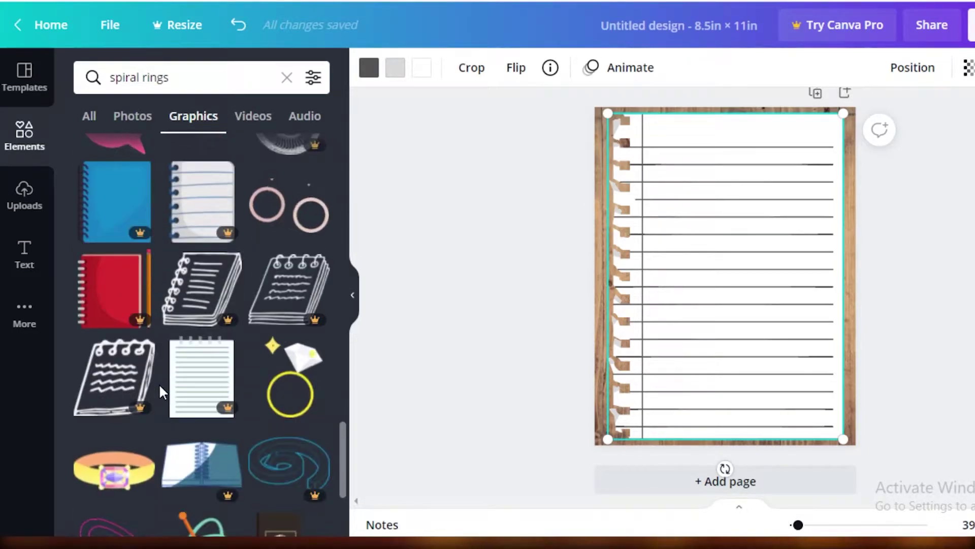
scroll(158, 383, "down", 8)
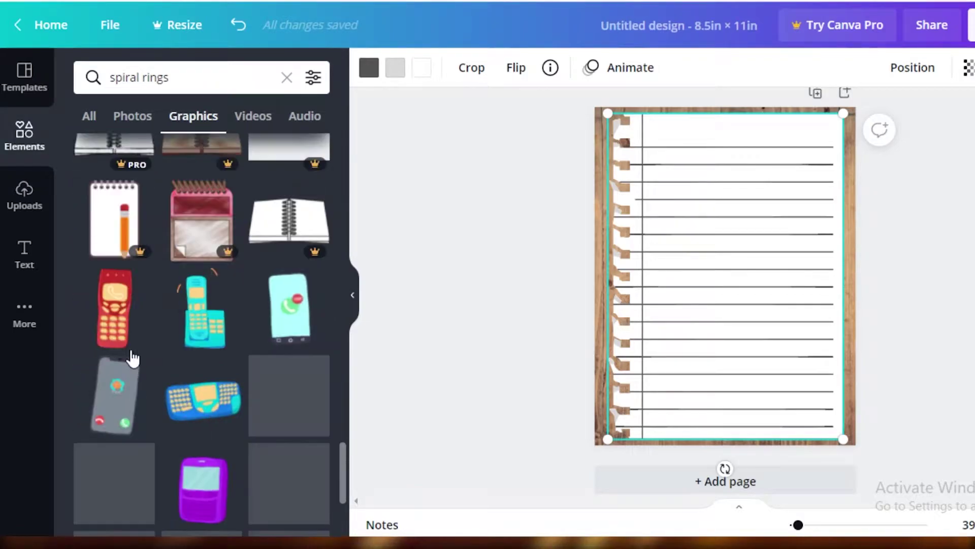
scroll(148, 294, "down", 4)
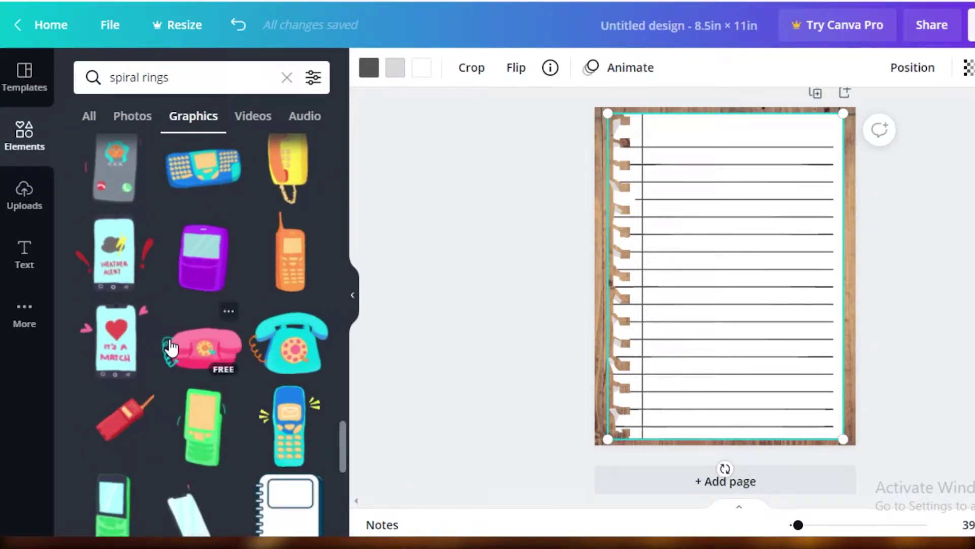
Search the elements for "semi circle" and add the teal arc outline to the page
left_click(284, 79)
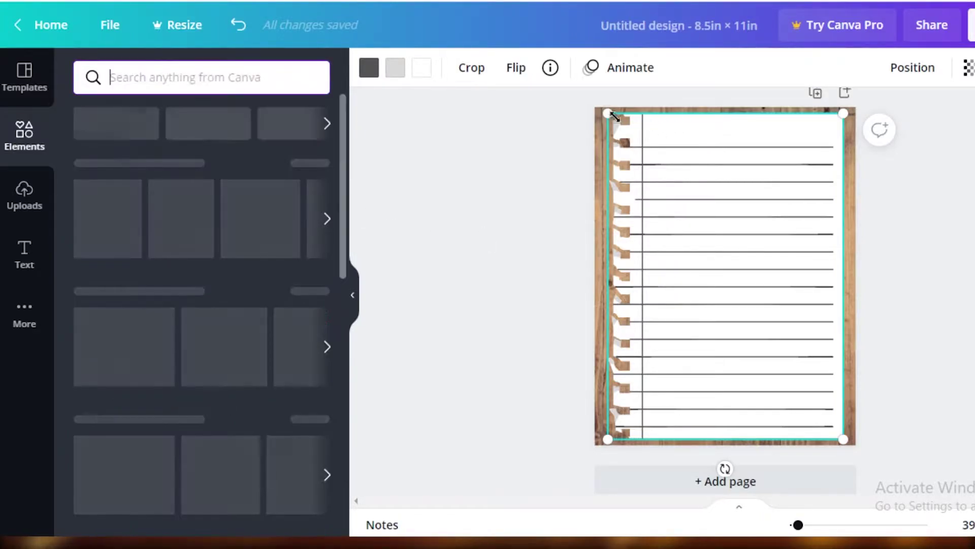
type("semi circle")
key("Return")
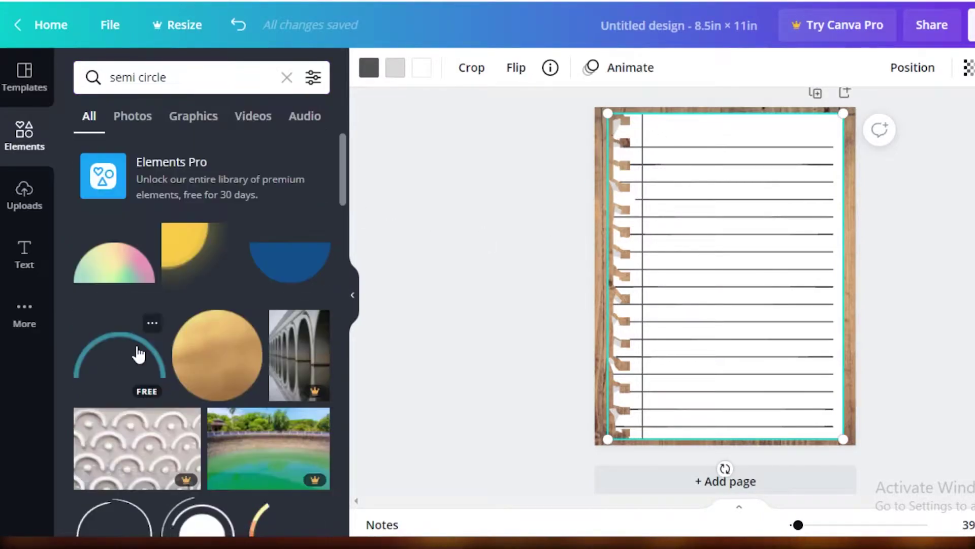
left_click(119, 356)
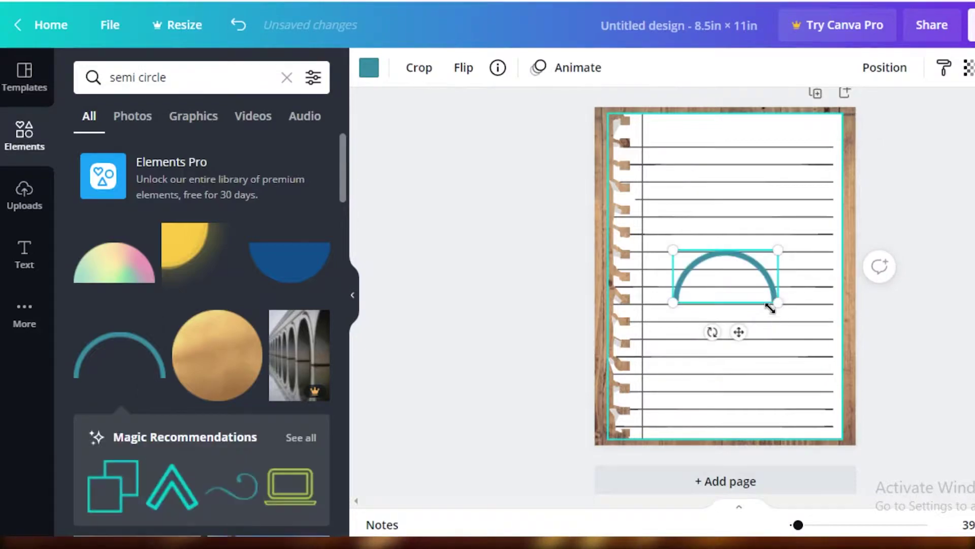
Try the arc as a small rotated binding ring near the notebook sheet's upper holes, and delete it
left_click_drag(776, 299, 638, 145)
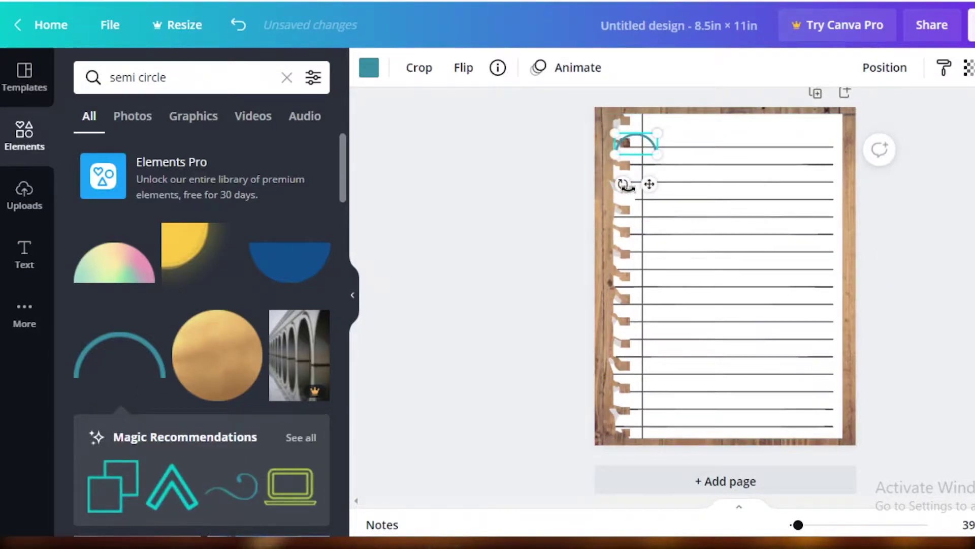
left_click_drag(623, 185, 770, 59)
mouse_move(670, 158)
left_mouse_down()
mouse_move(625, 144)
mouse_move(637, 169)
mouse_move(631, 145)
mouse_move(653, 164)
left_mouse_up()
left_click(484, 226)
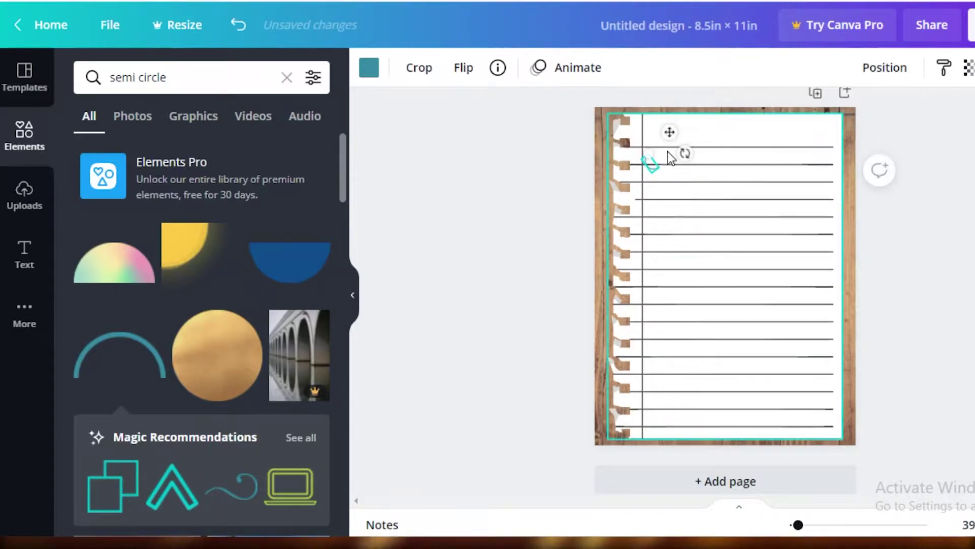
key("Delete")
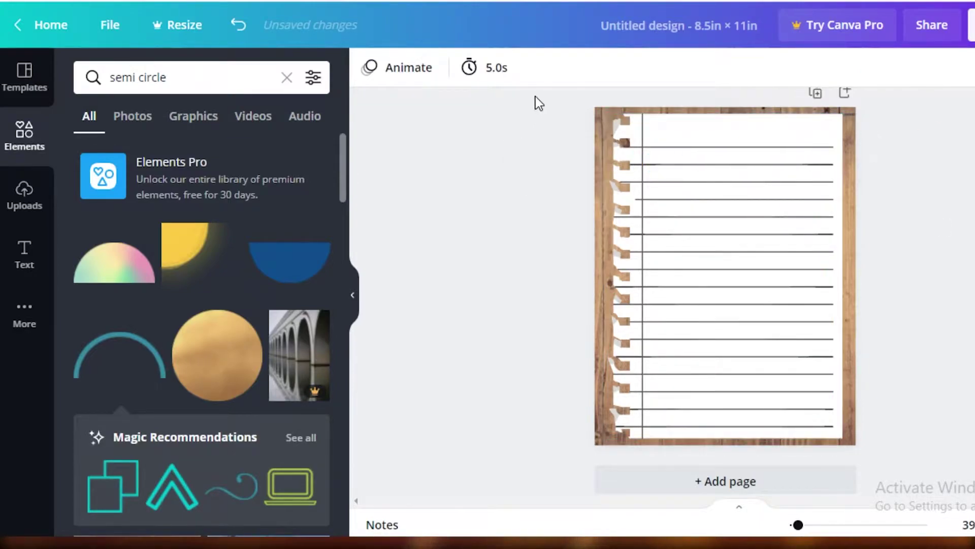
Replace the "semi circle" search with an elements search for "binding rings"
scroll(267, 293, "down", 3)
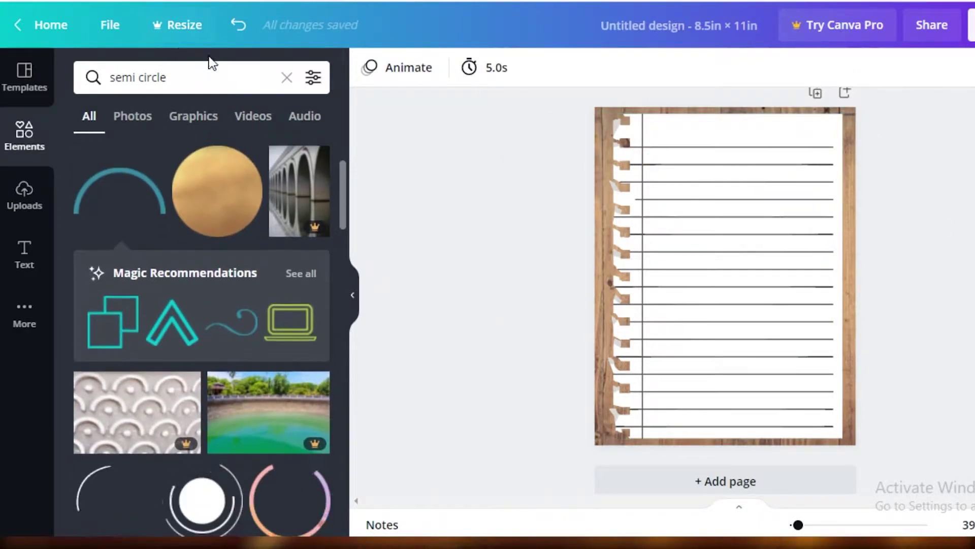
scroll(249, 242, "down", 3)
left_click(286, 77)
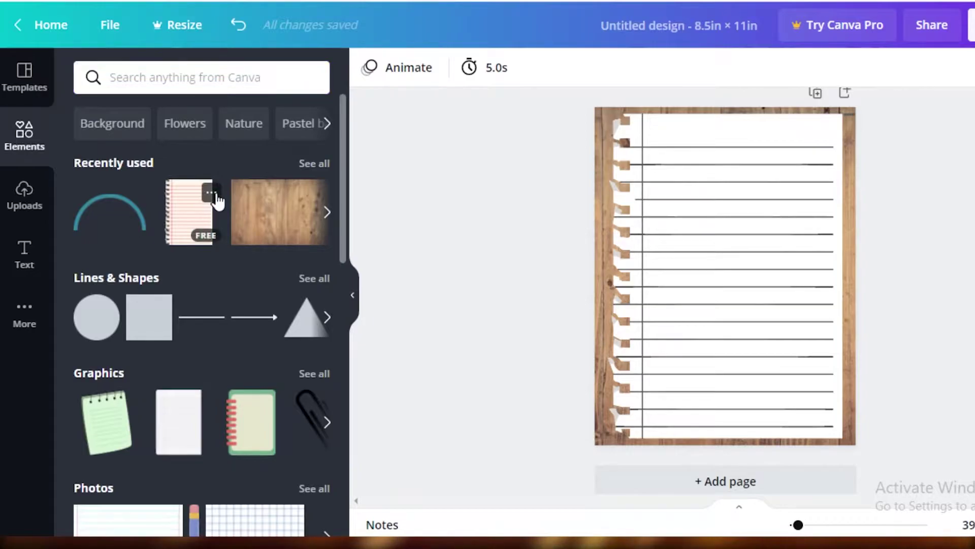
left_click(210, 193)
left_click(508, 233)
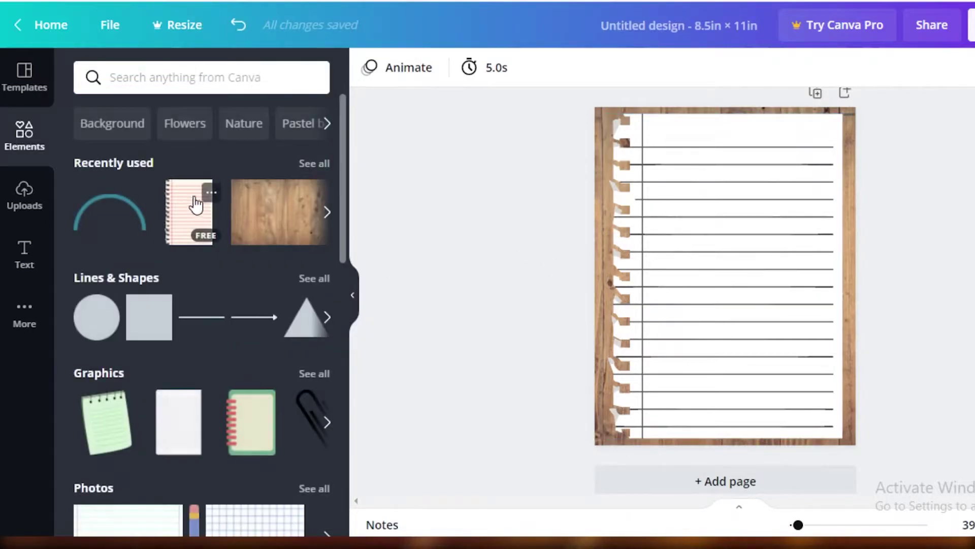
left_click(203, 83)
type("bin")
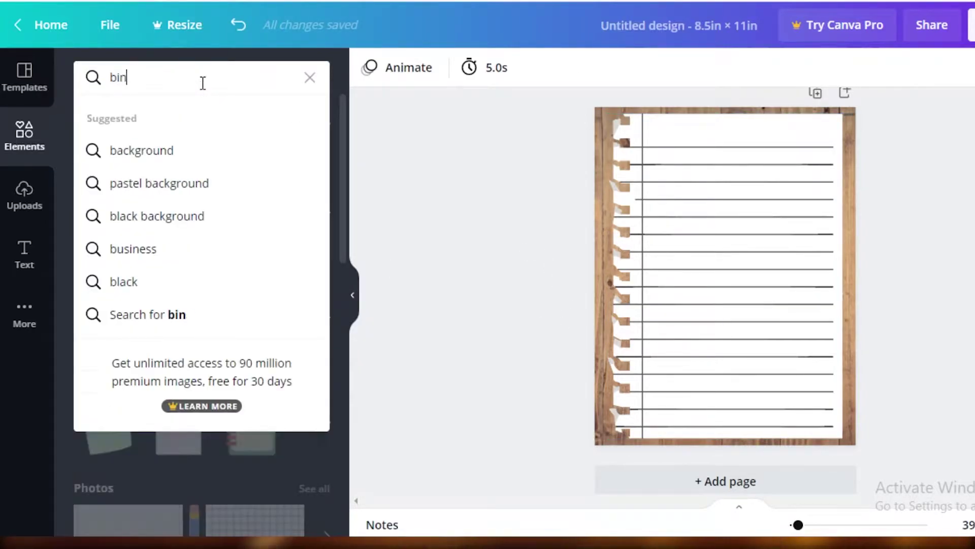
type("ding rings")
key("Return")
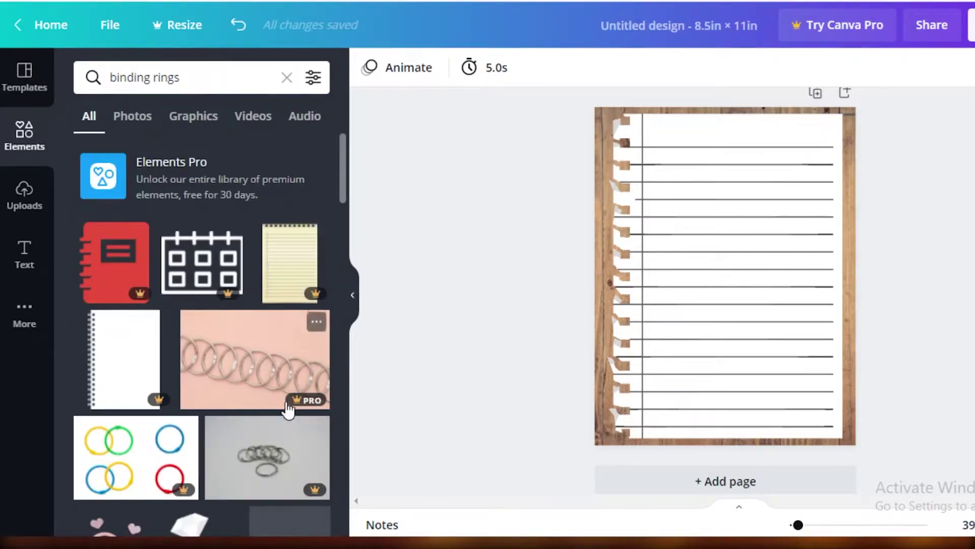
Look through the "binding rings" results, including the graphics only, for a suitable notebook binding
scroll(207, 398, "down", 8)
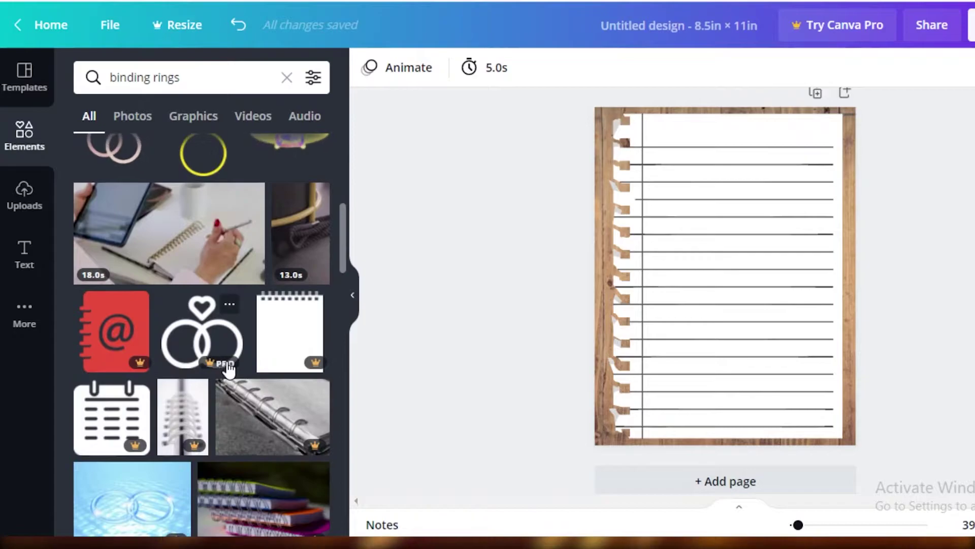
scroll(224, 366, "up", 5)
scroll(240, 371, "down", 8)
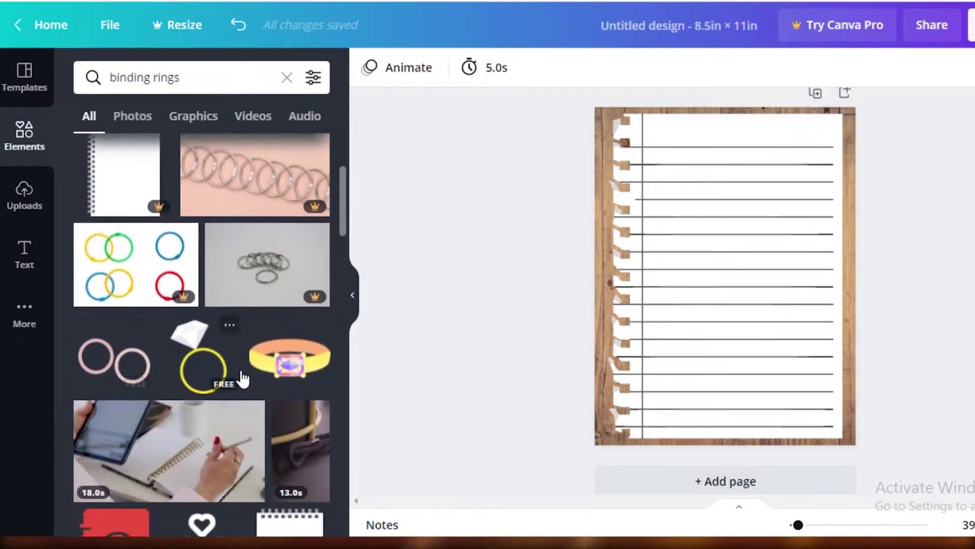
scroll(242, 379, "down", 3)
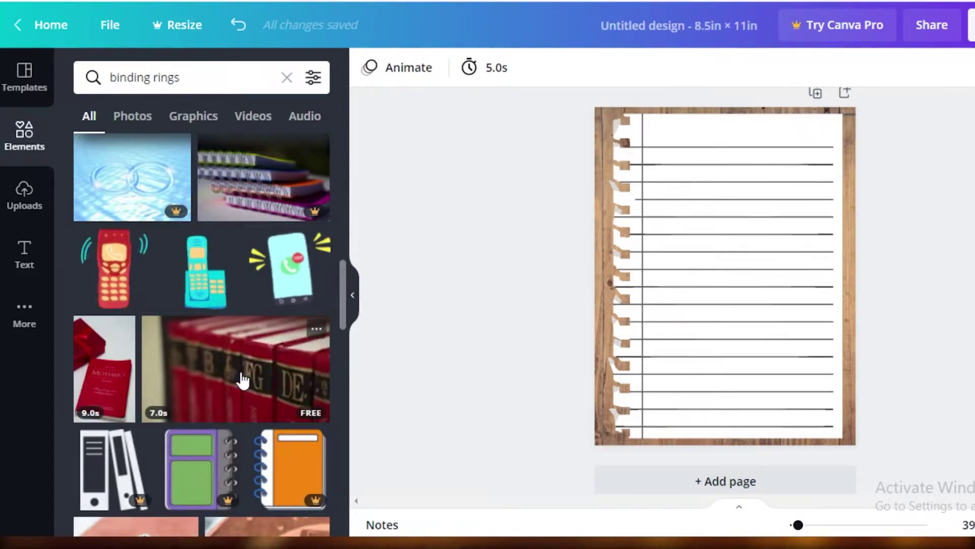
scroll(245, 394, "down", 6)
scroll(224, 449, "down", 5)
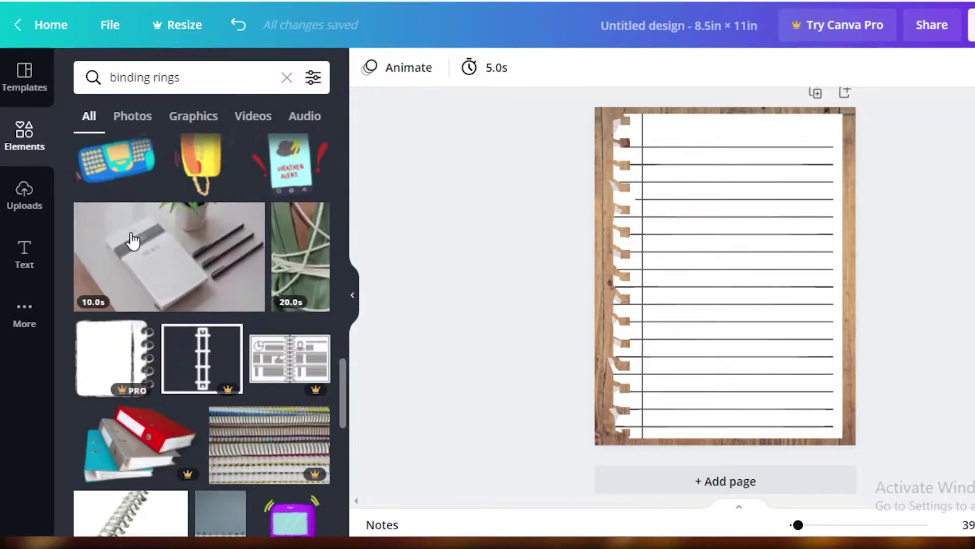
left_click(202, 121)
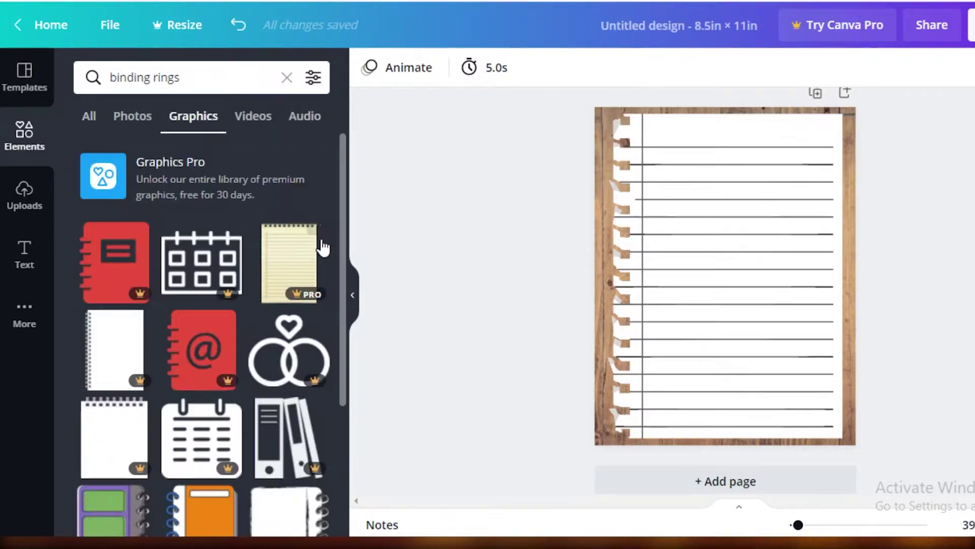
scroll(242, 383, "down", 12)
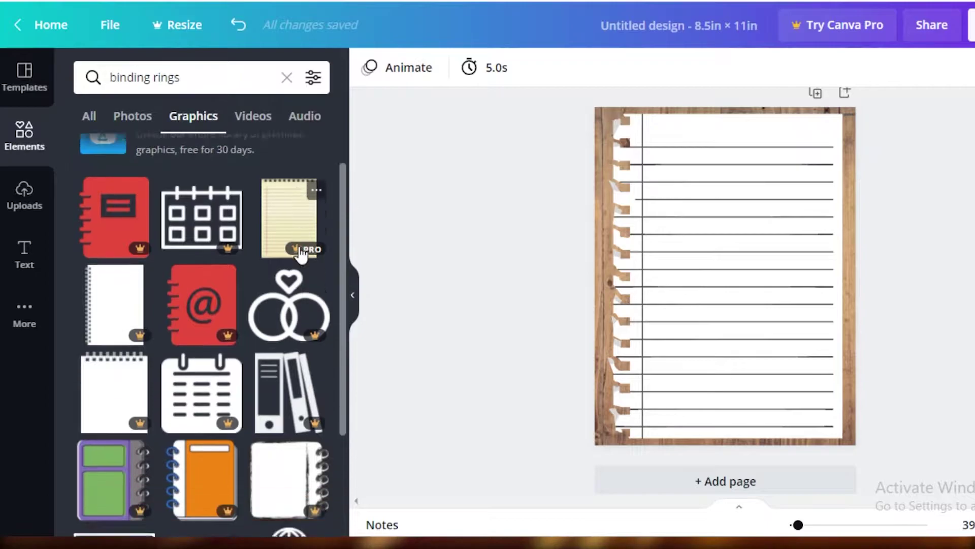
scroll(238, 376, "up", 2)
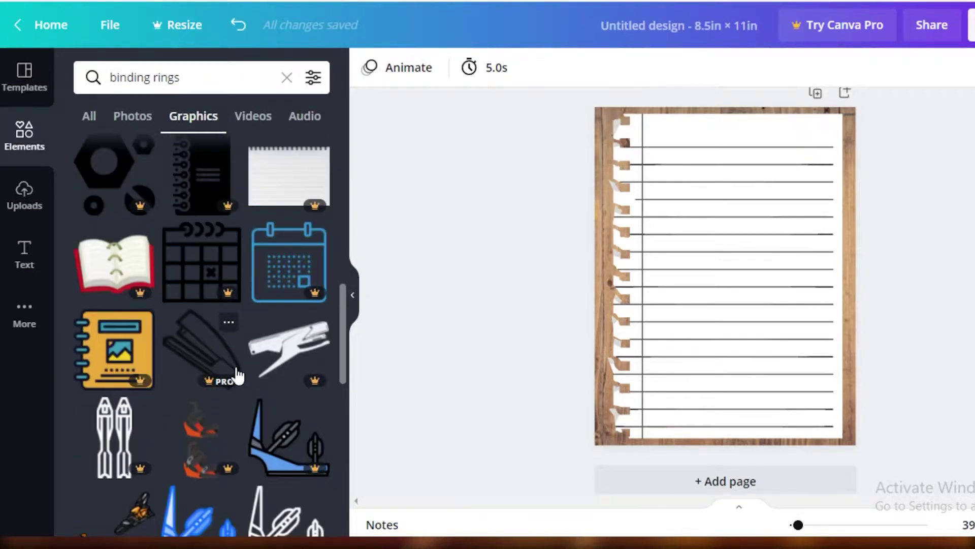
scroll(242, 380, "down", 10)
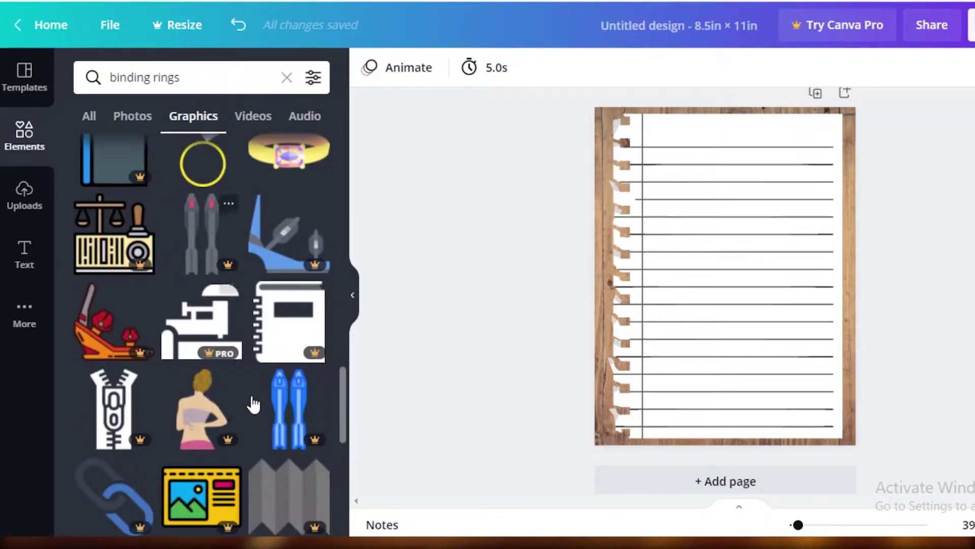
scroll(249, 366, "down", 8)
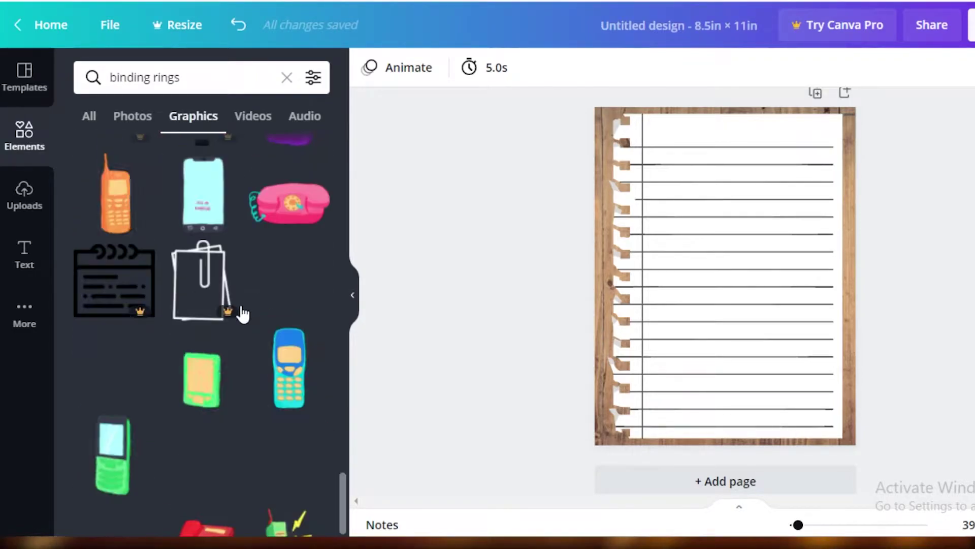
Add the lined page with the paper clip from the recommendations for the recently used notebook, and delete the old hole-punched sheet
left_click(286, 77)
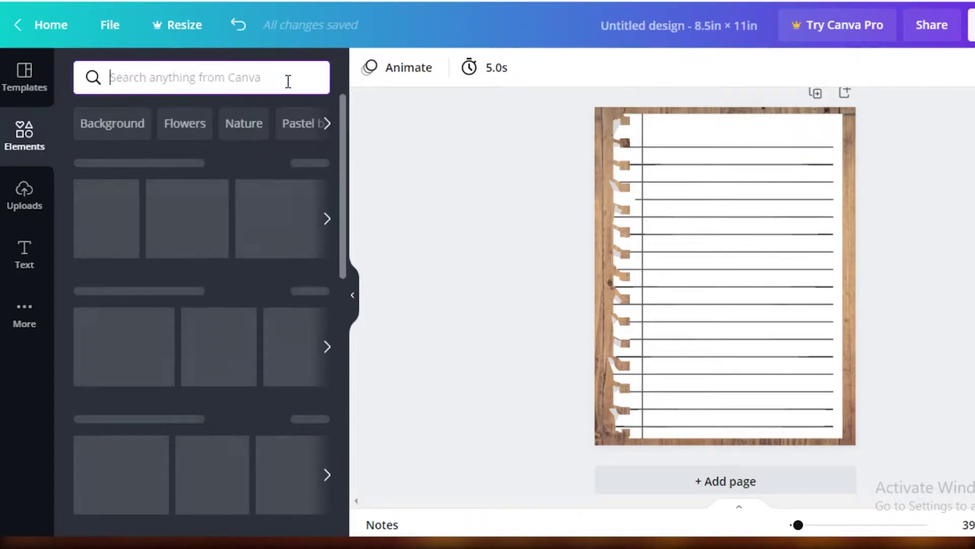
left_click(192, 223)
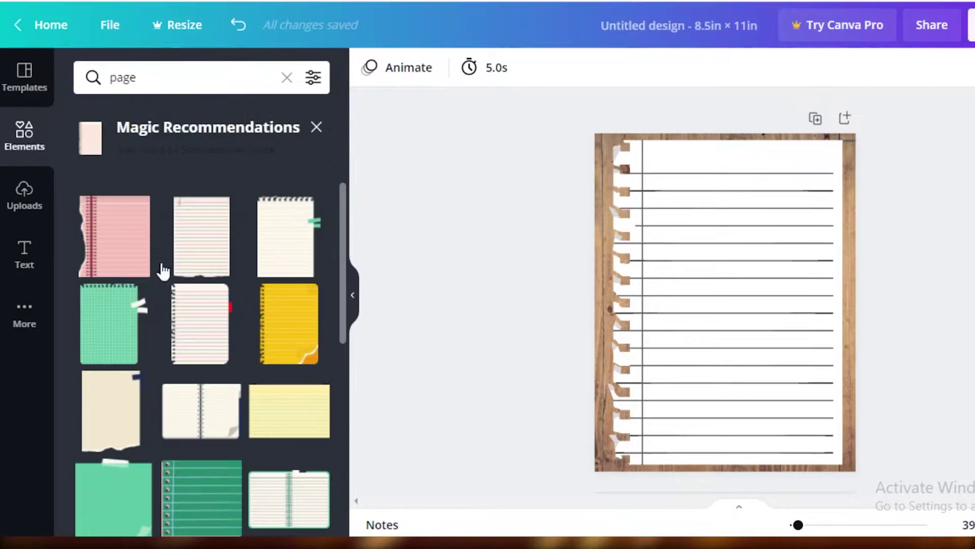
left_click(216, 232)
left_click_drag(714, 294, 660, 281)
left_click(814, 202)
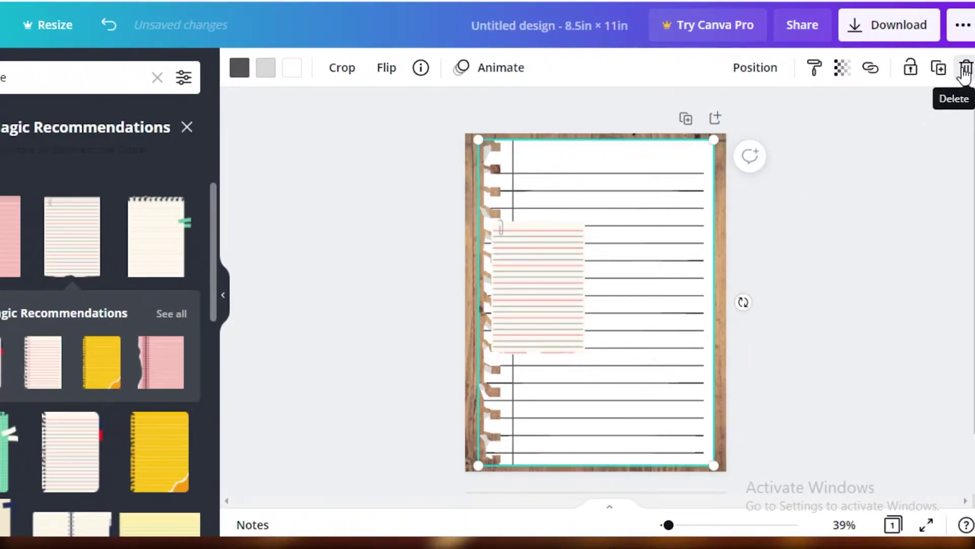
left_click(965, 71)
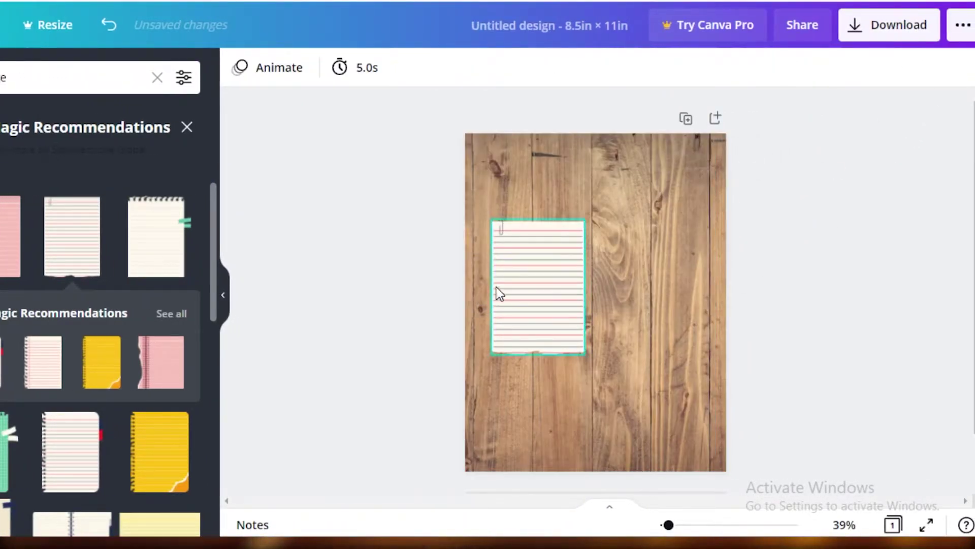
Enlarge the paper-clip sheet and centre it so it covers most of the wooden background
left_click_drag(496, 290, 500, 191)
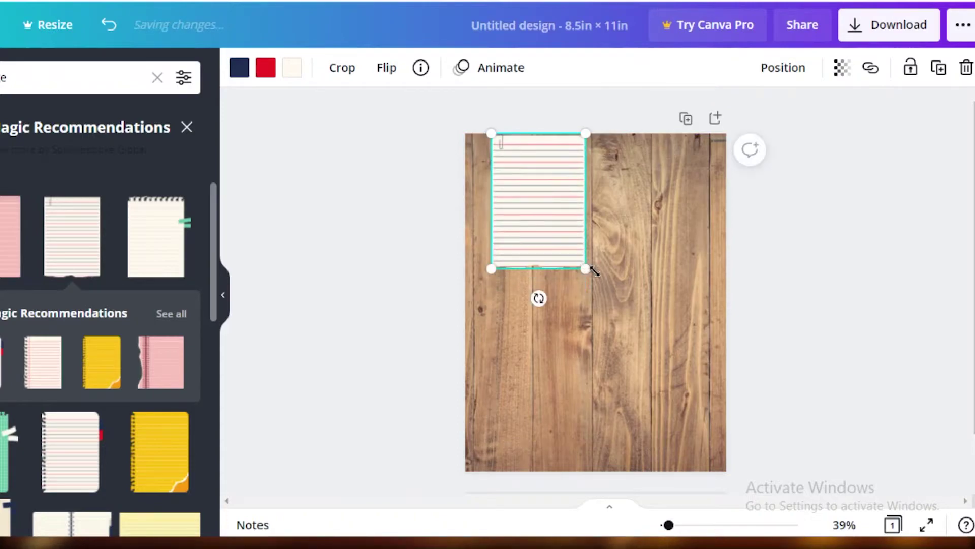
left_click_drag(584, 273, 757, 429)
left_click_drag(583, 350, 574, 357)
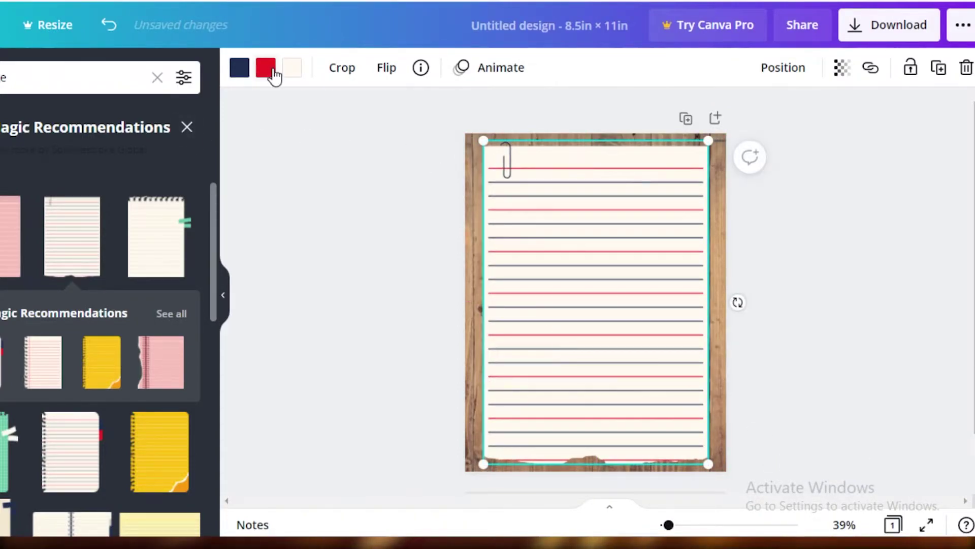
Recolour the sheet's red lines grey and its cream paper white, keeping the navy lines
left_click(245, 77)
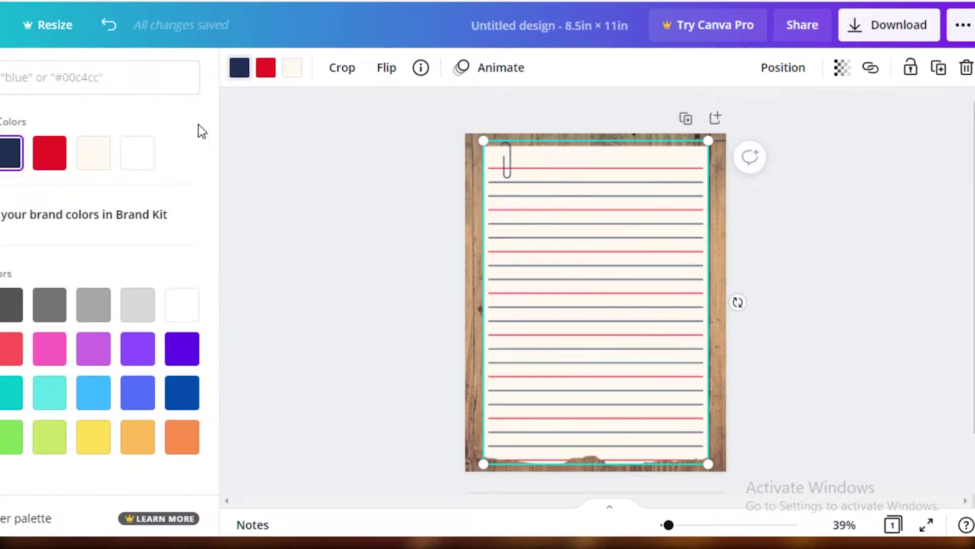
left_click(138, 153)
key("ctrl+z")
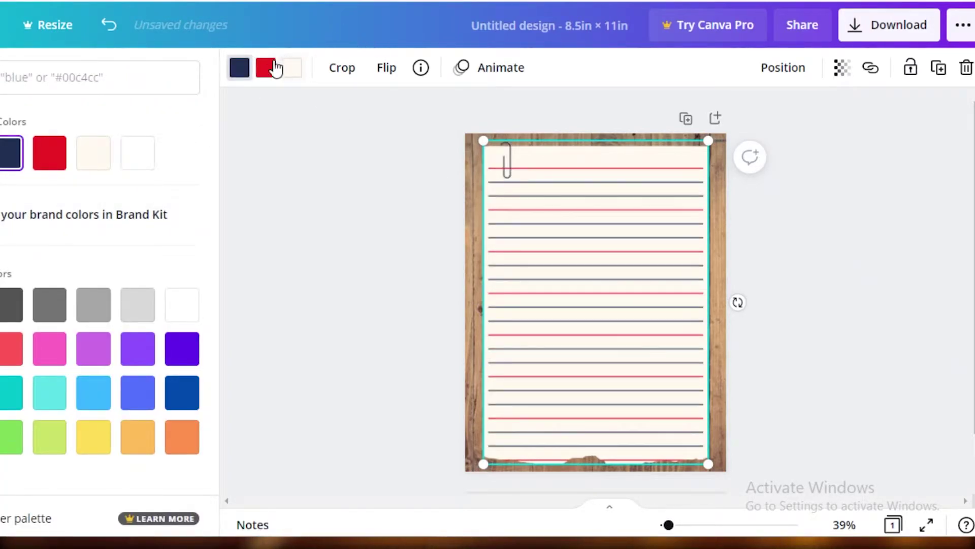
left_click(11, 305)
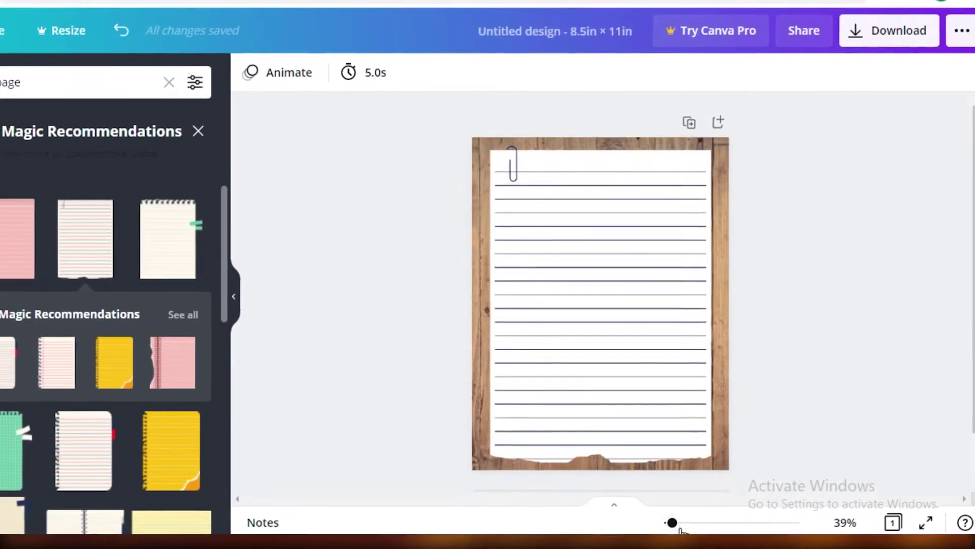
Add a heading to the page with the text "Notes"
left_click_drag(668, 524, 674, 524)
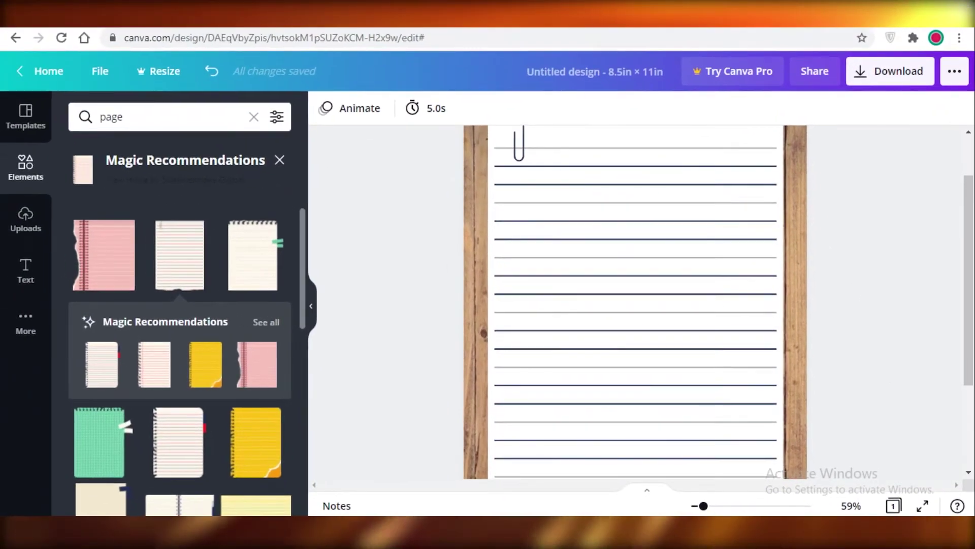
scroll(735, 318, "down", 3)
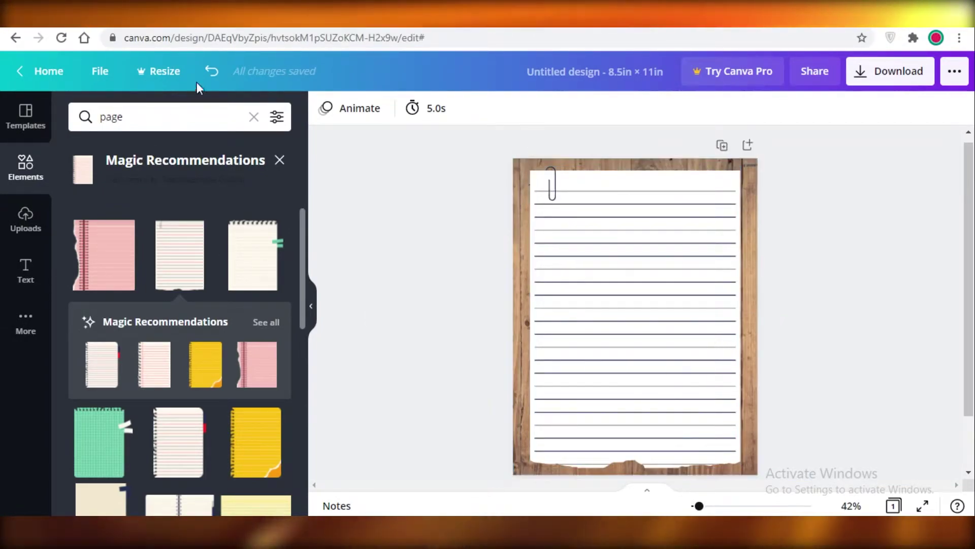
left_click(254, 118)
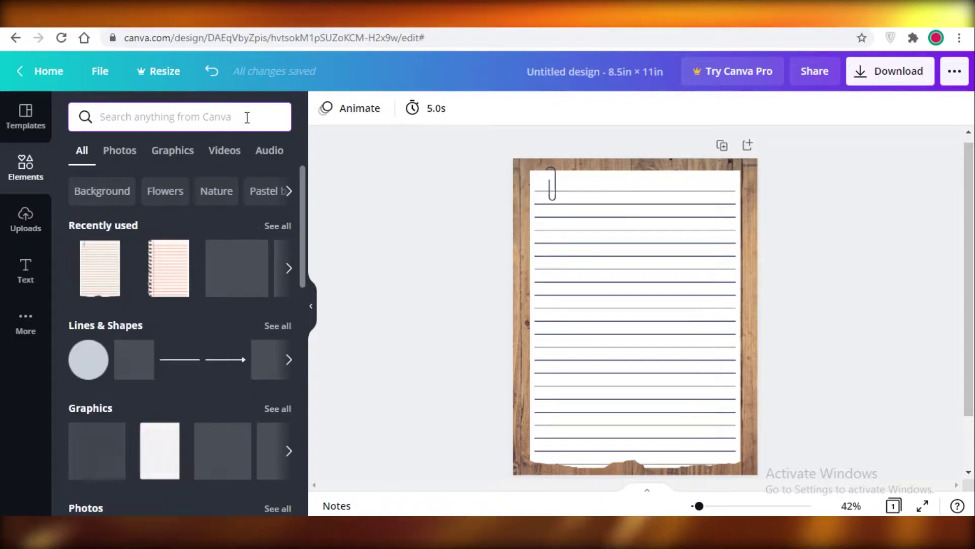
left_click(23, 270)
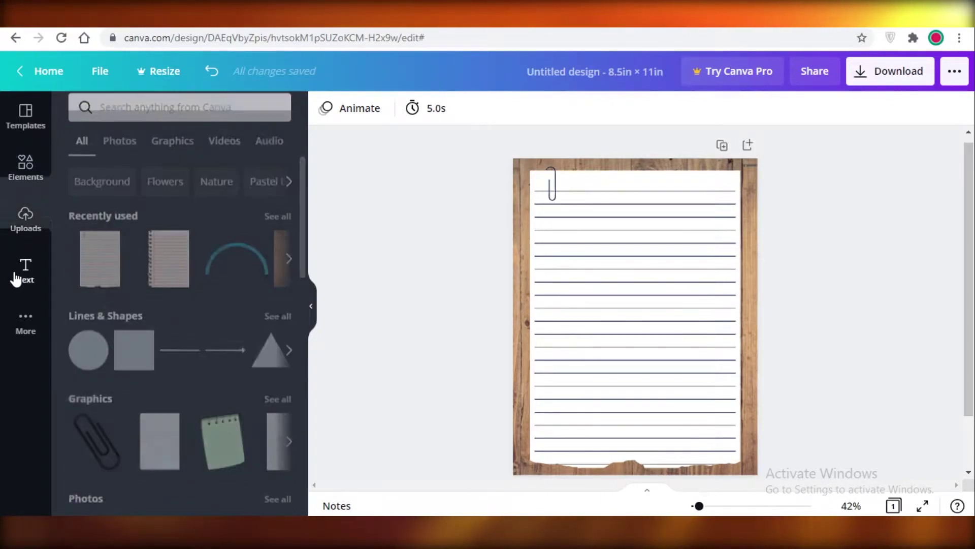
left_click(183, 189)
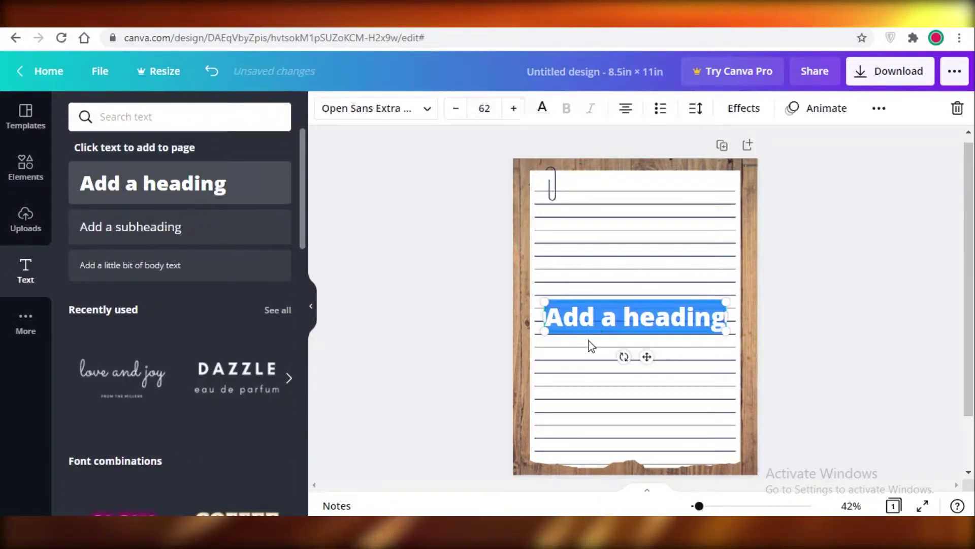
type("Notes")
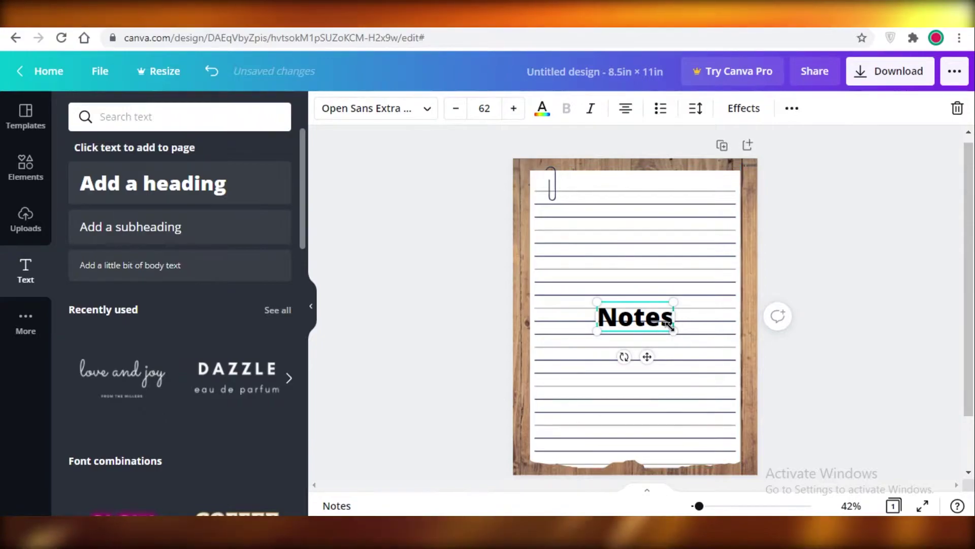
Reduce the "Notes" heading to size 31 and place it, rotated 90°, on the wooden strip beside the sheet's upper right edge
left_click_drag(673, 333, 635, 316)
left_click_drag(604, 342, 517, 298)
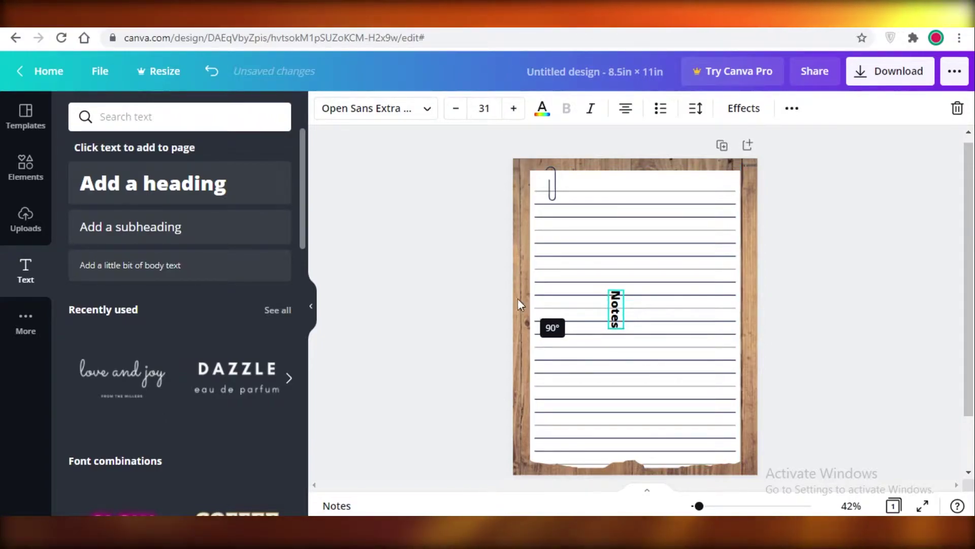
left_click_drag(585, 320, 715, 220)
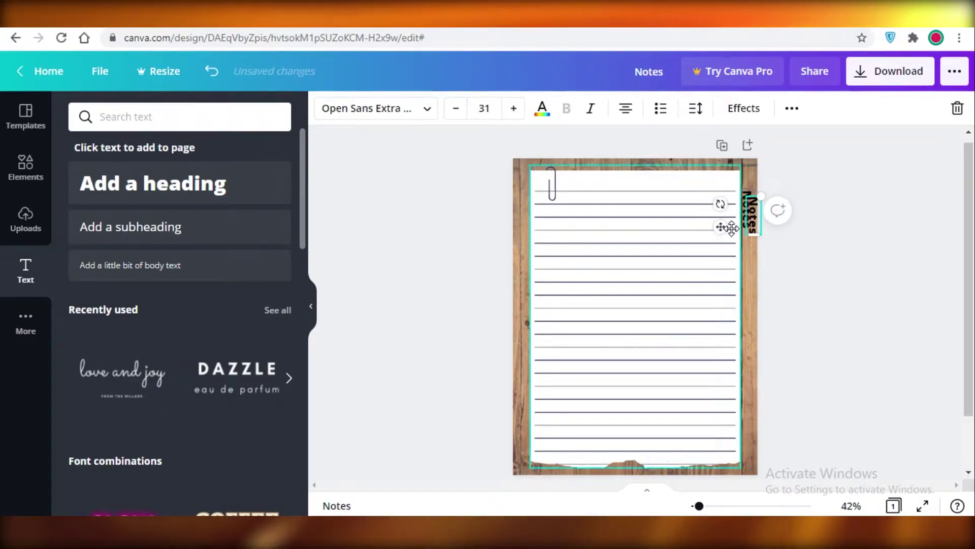
Duplicate the "Notes" label, align the copy below it on the wooden strip and change its text to "Events"
left_click_drag(745, 220, 626, 308)
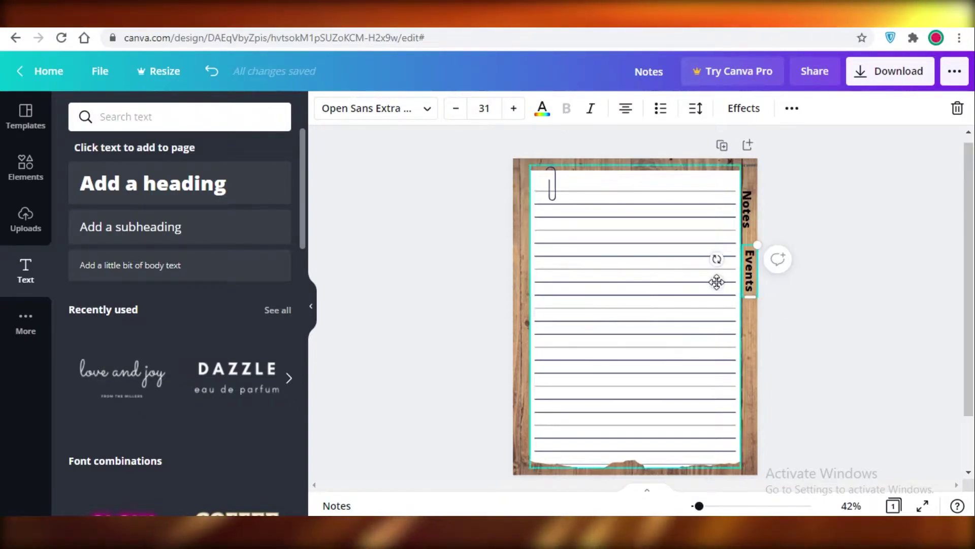
left_click_drag(716, 282, 714, 283)
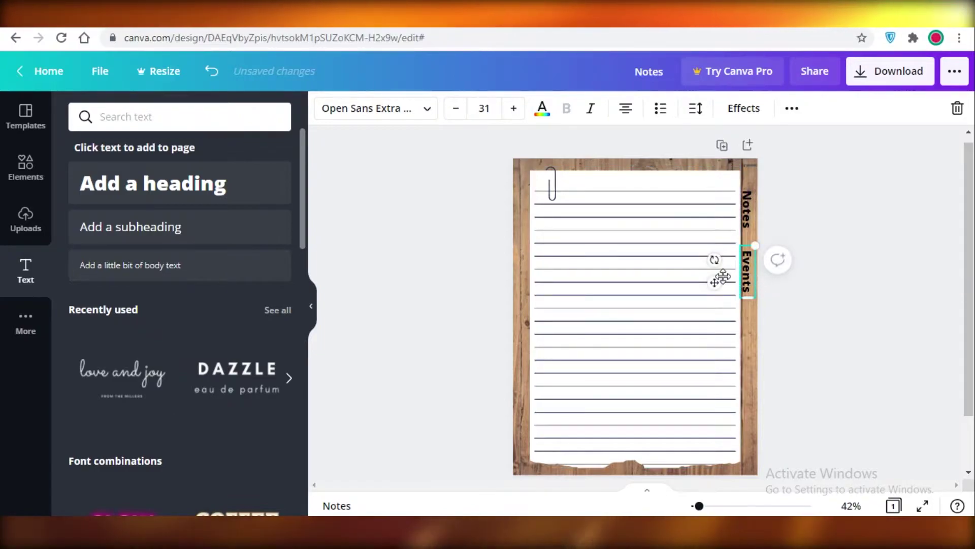
Duplicate the "Events" label, place the copy on the lower part of the wooden strip and change its text to "Appointments"
key("ctrl+d")
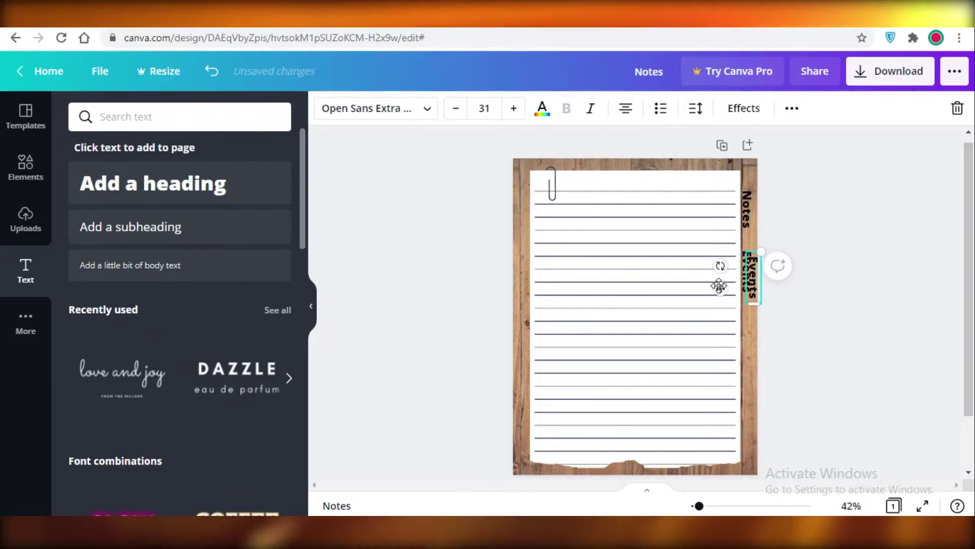
left_click_drag(718, 281, 711, 342)
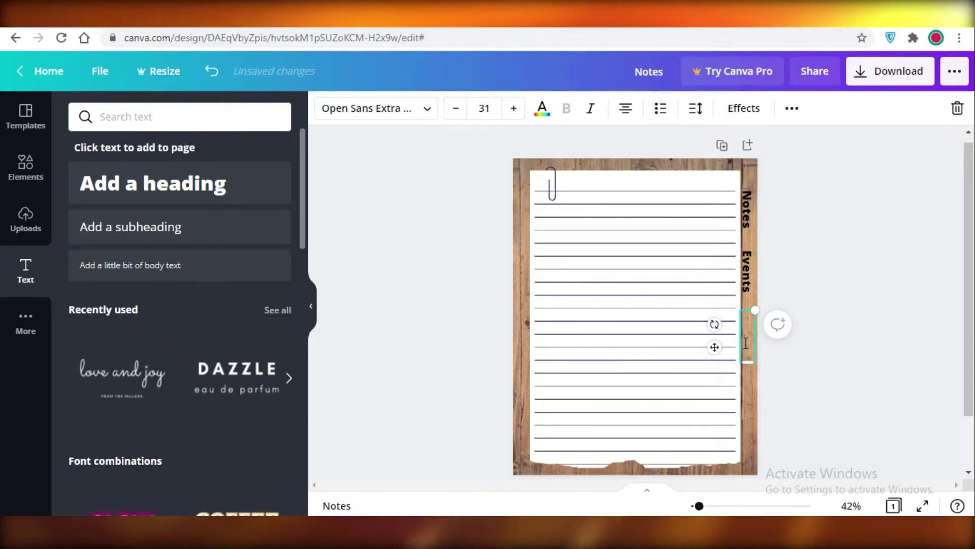
left_click_drag(715, 347, 711, 423)
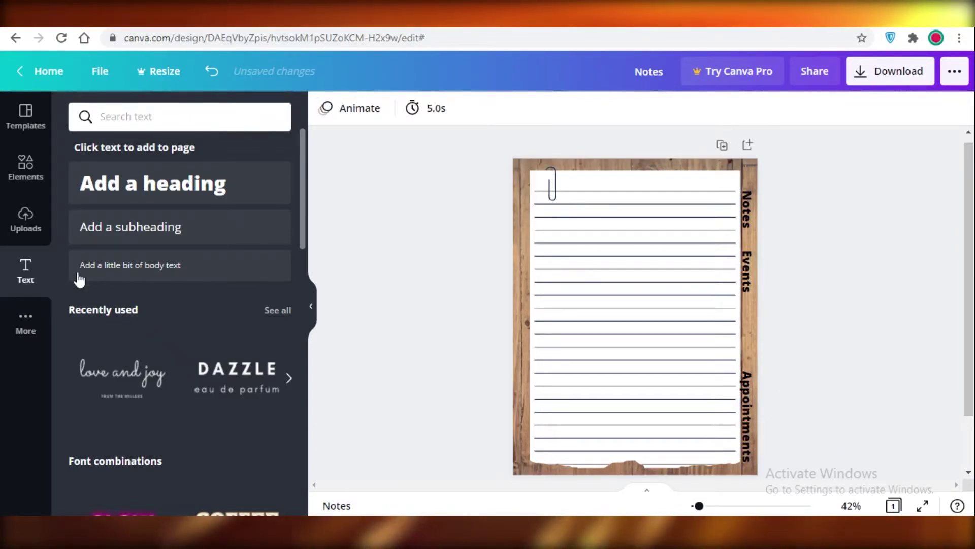
Move the "Events" and "Notes" labels down the wooden strip to space the three labels more evenly
left_click(746, 272)
left_click_drag(712, 281, 710, 310)
left_click(744, 215)
left_click_drag(712, 221, 714, 228)
left_click(842, 416)
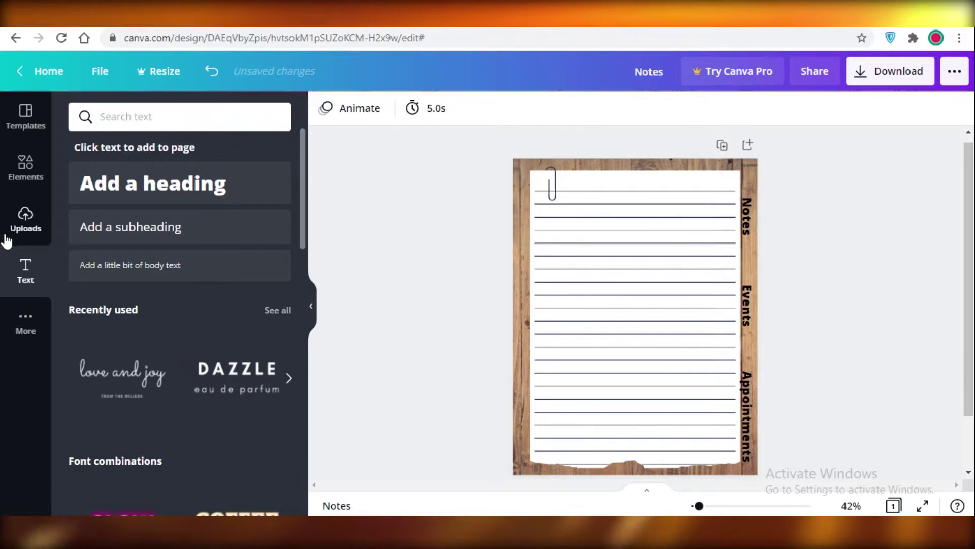
Try a small round-ended shape from Lines & Shapes as a tab on the wooden strip beside the "Notes" label
left_click(33, 182)
left_click(164, 115)
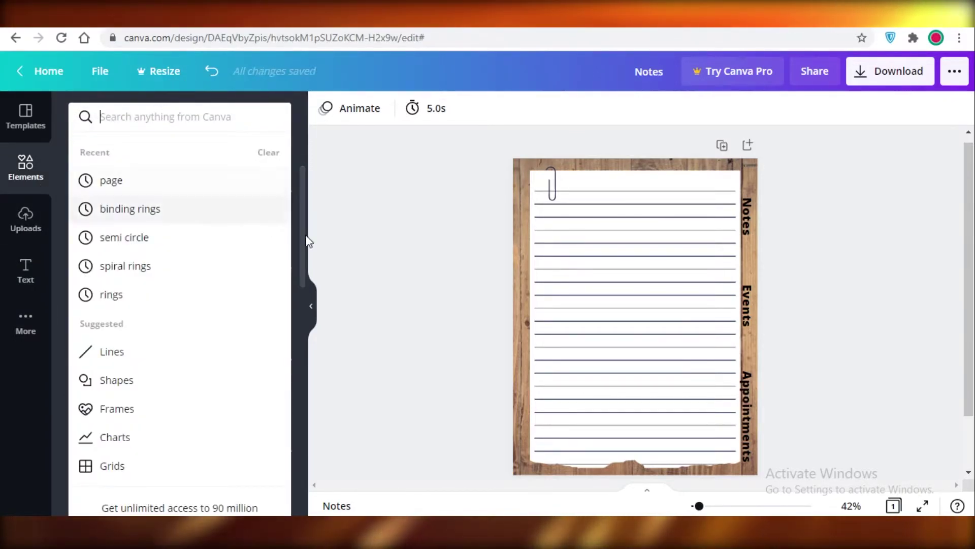
left_click(401, 262)
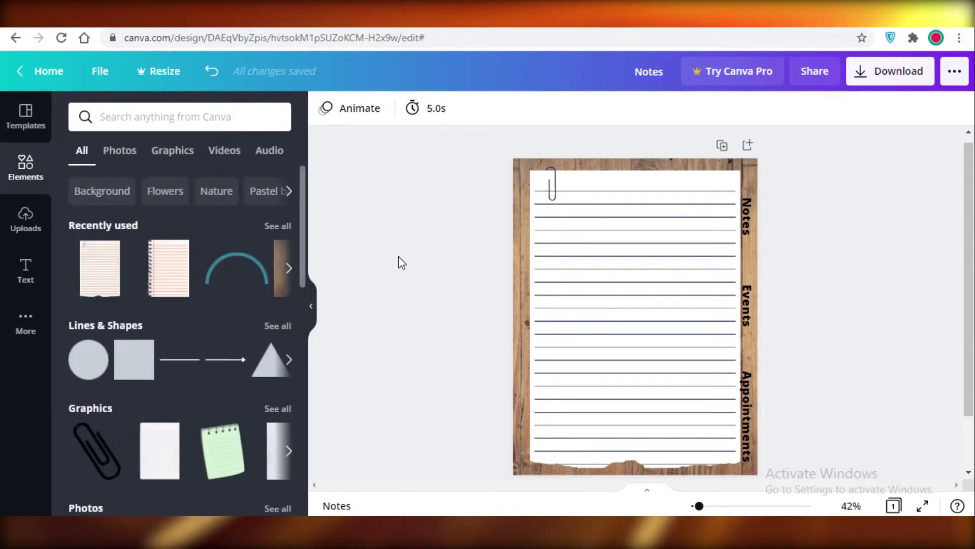
left_click(272, 325)
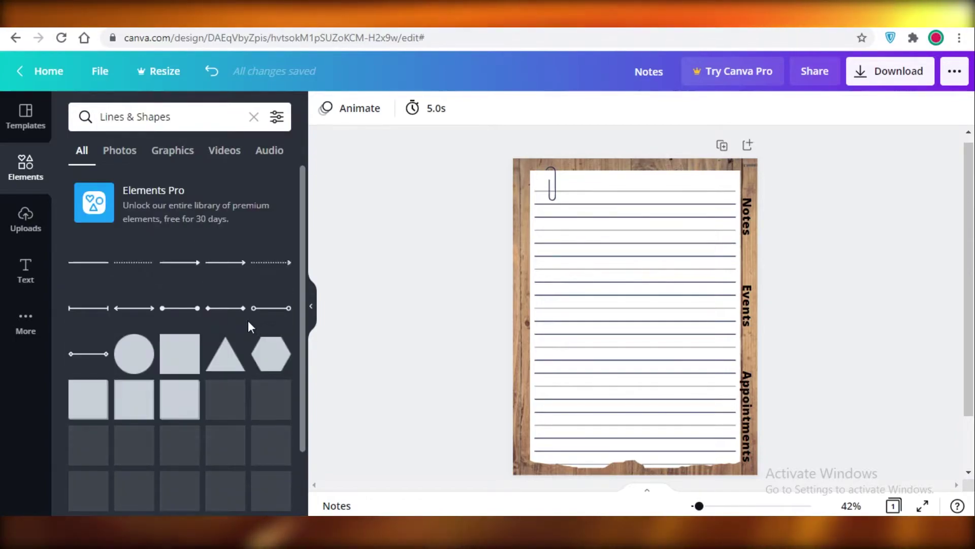
scroll(239, 351, "down", 3)
scroll(232, 364, "down", 2)
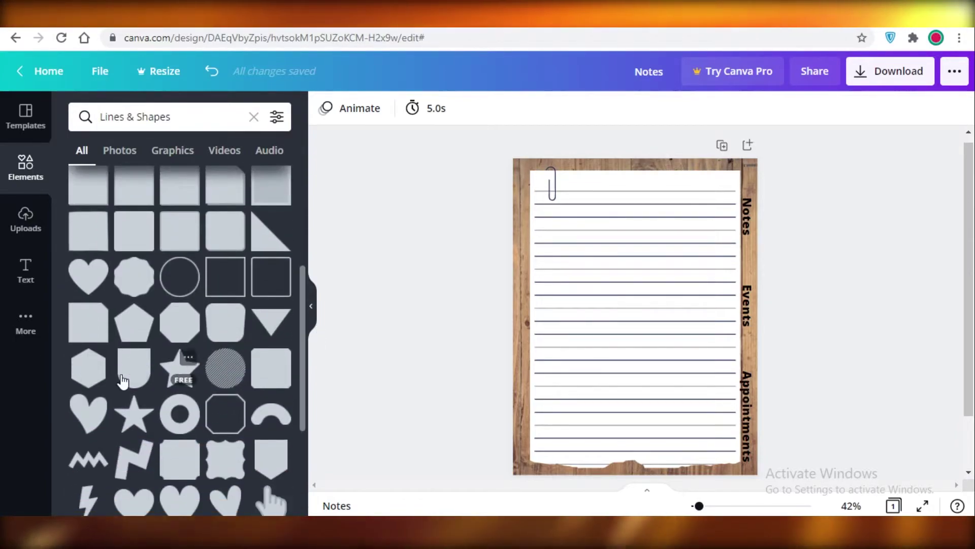
scroll(144, 382, "down", 2)
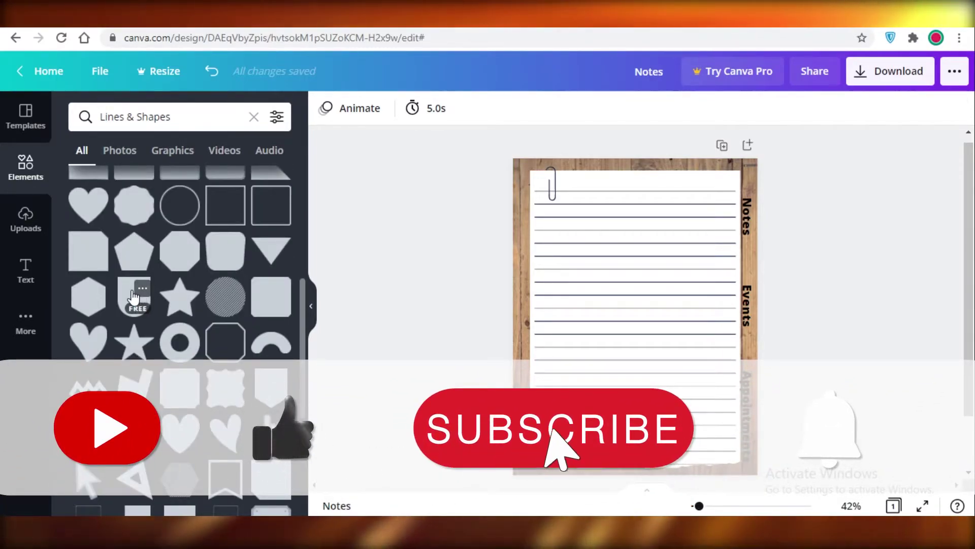
left_click(133, 296)
left_click_drag(566, 373, 630, 285)
left_click_drag(681, 288, 746, 216)
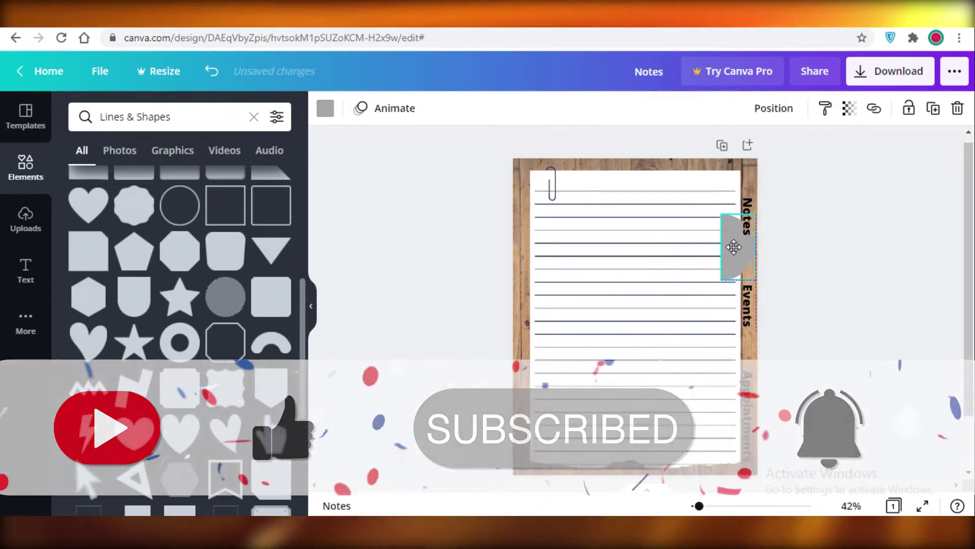
mouse_move(765, 248)
left_mouse_down()
mouse_move(744, 244)
mouse_move(713, 212)
mouse_move(751, 216)
mouse_move(765, 242)
left_mouse_up()
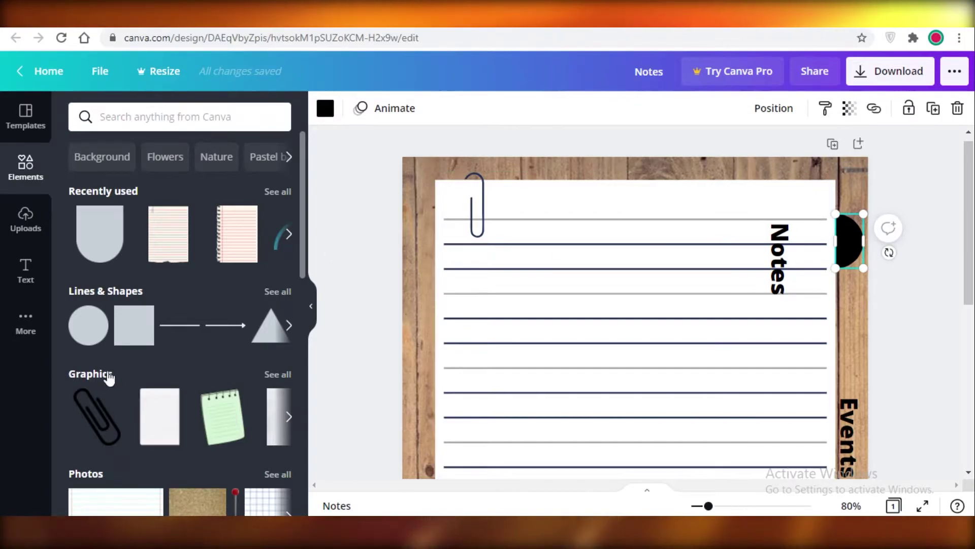
Add the square with one cut corner from Lines & Shapes and delete the black round-ended tab
left_click(278, 291)
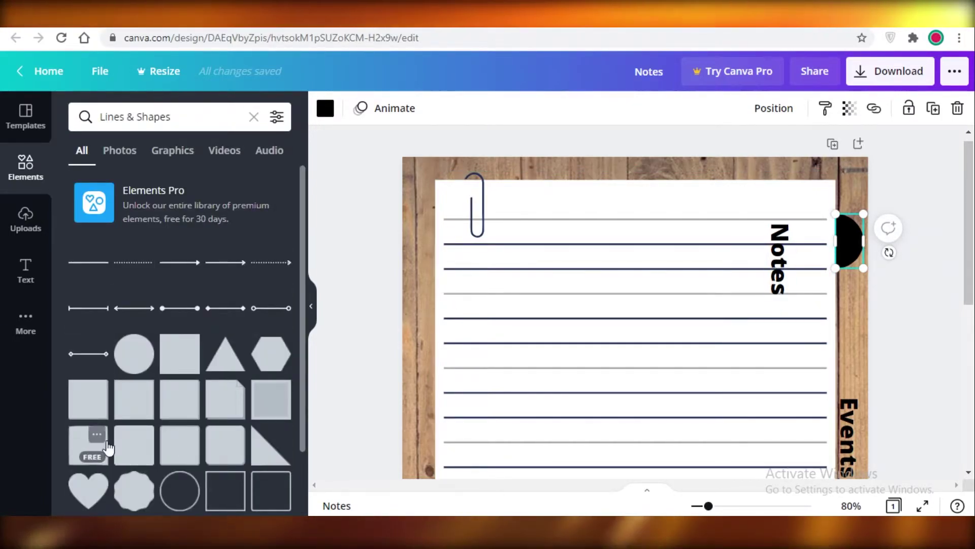
scroll(108, 447, "down", 5)
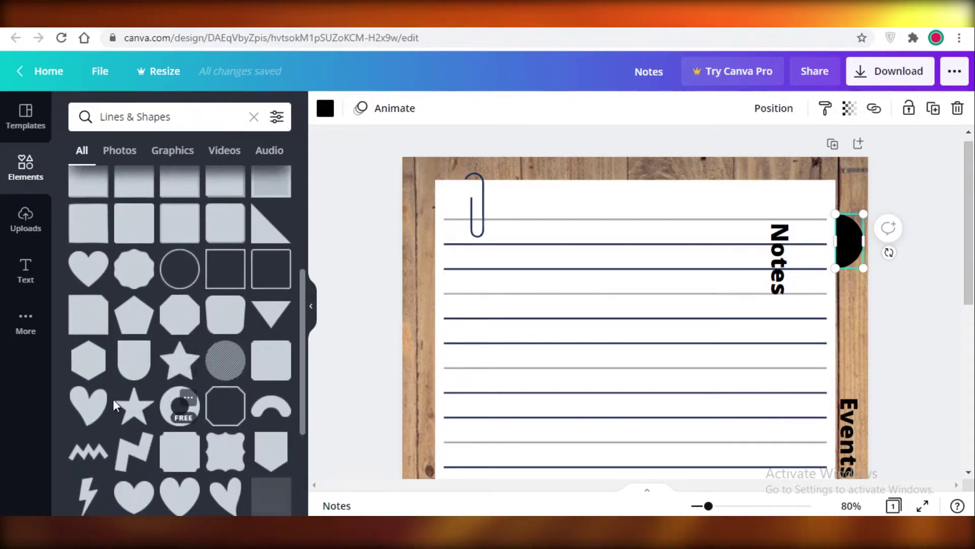
scroll(112, 398, "down", 6)
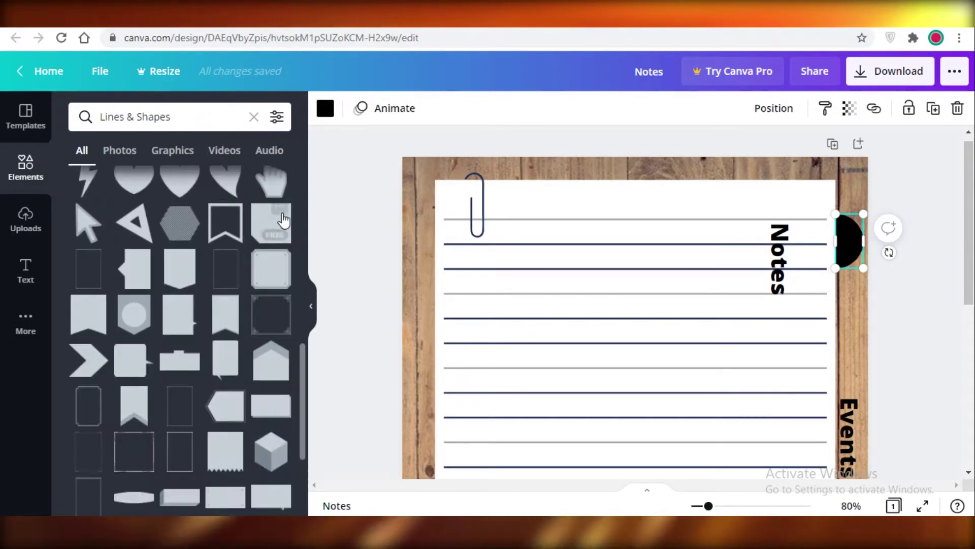
left_click(280, 215)
left_click(268, 218)
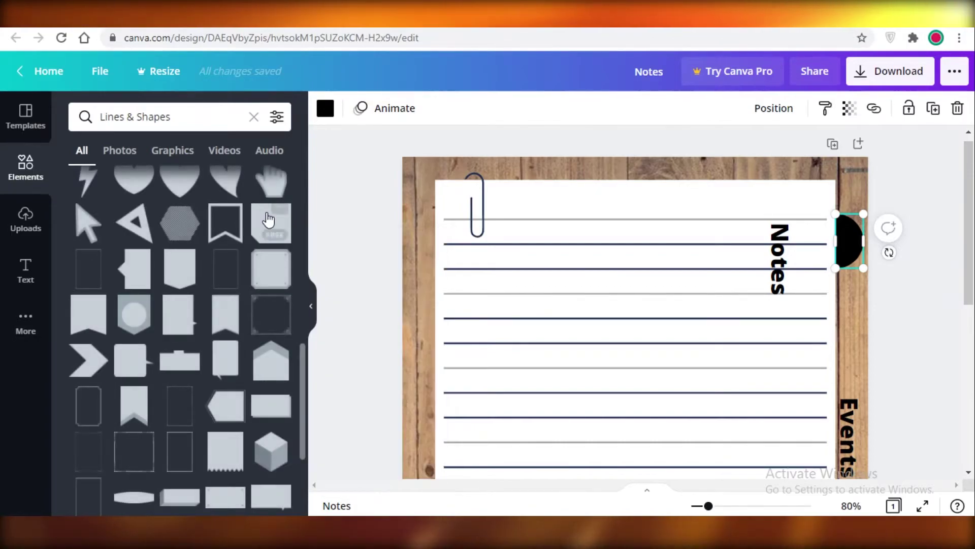
left_click_drag(570, 300, 569, 282)
left_click(850, 244)
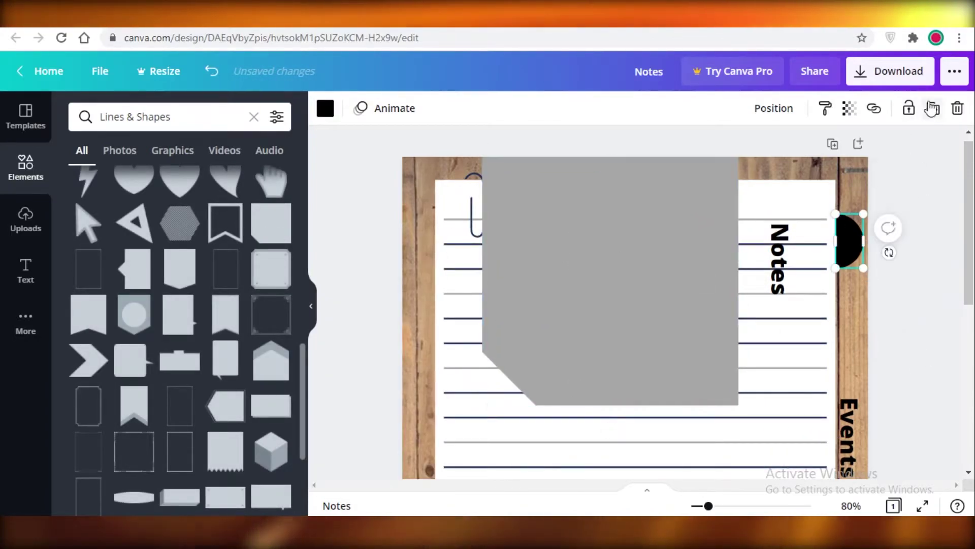
key("Delete")
Rotate the cut-corner shape a quarter turn, shrink it to a narrow tab and fit it against the sheet's upper right edge beside "Notes"
left_click(562, 381)
left_click_drag(598, 432, 848, 263)
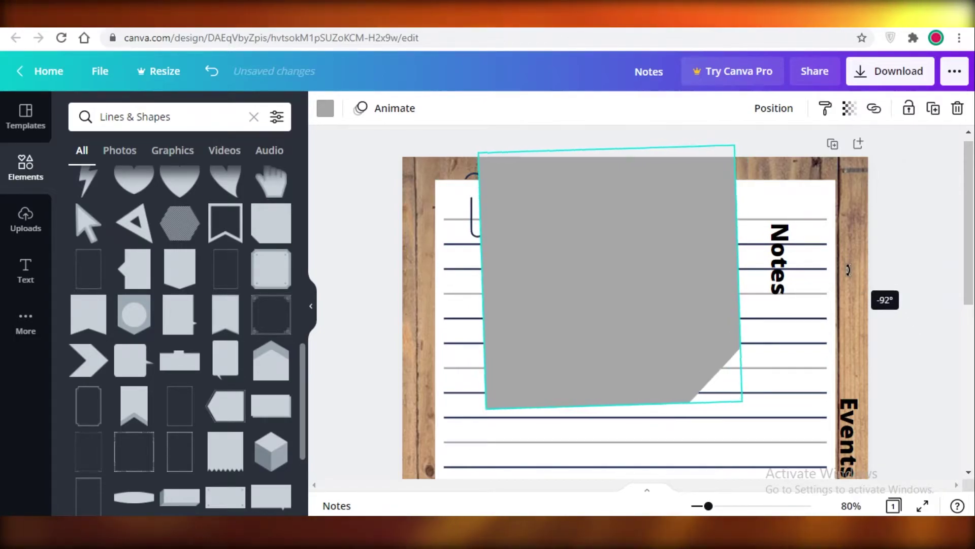
left_click_drag(737, 403, 579, 320)
left_click_drag(617, 216, 869, 249)
left_click_drag(881, 258, 765, 270)
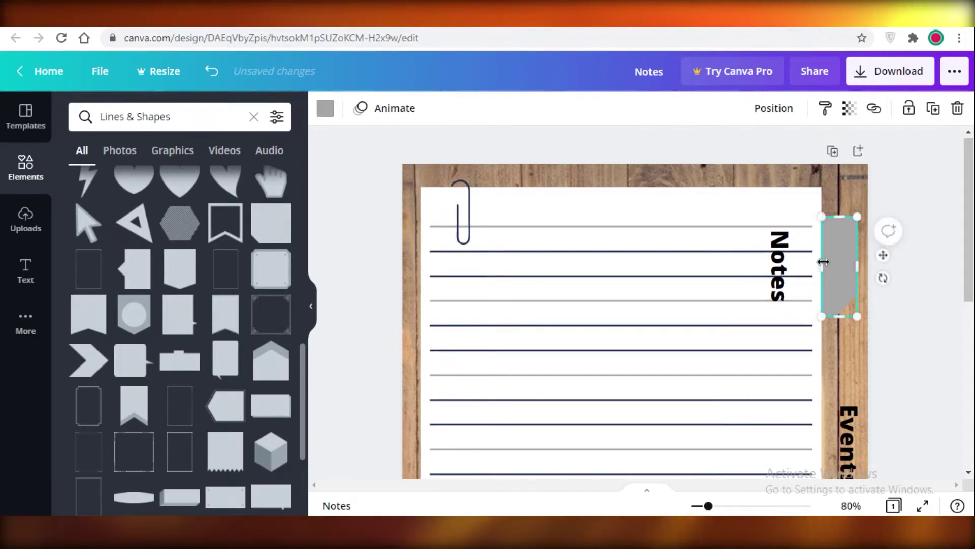
left_click_drag(835, 276, 831, 266)
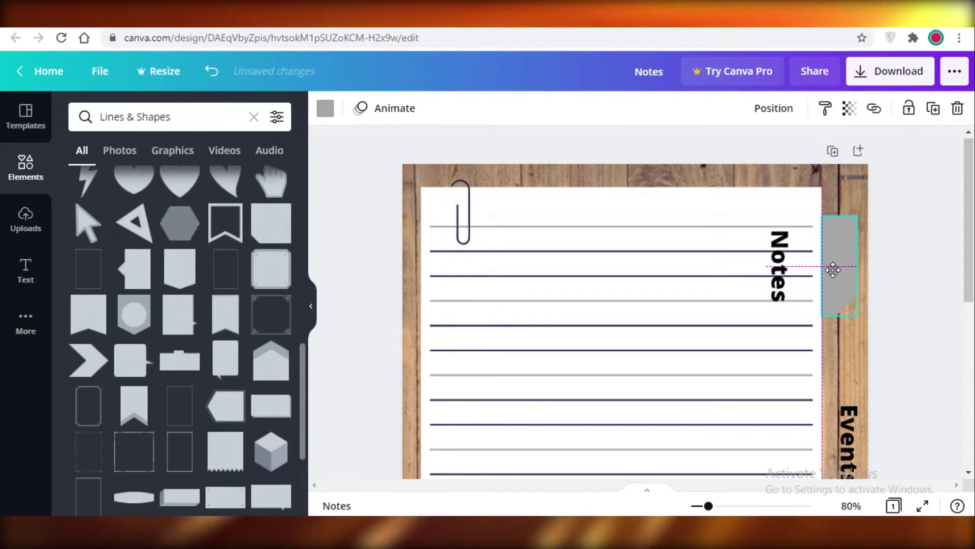
Recolour the cut-corner tab beside "Notes" with a custom bright pink
left_click(325, 108)
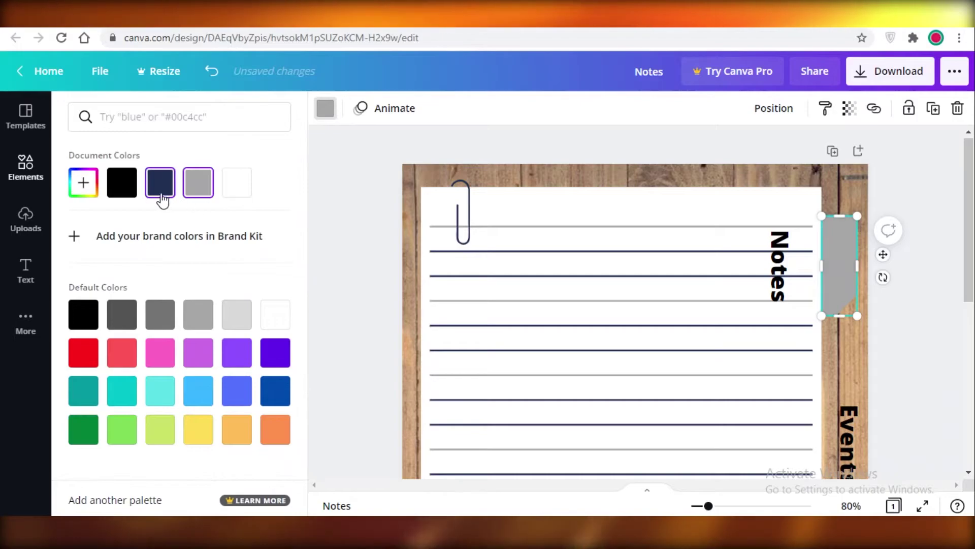
left_click(83, 322)
left_click(274, 314)
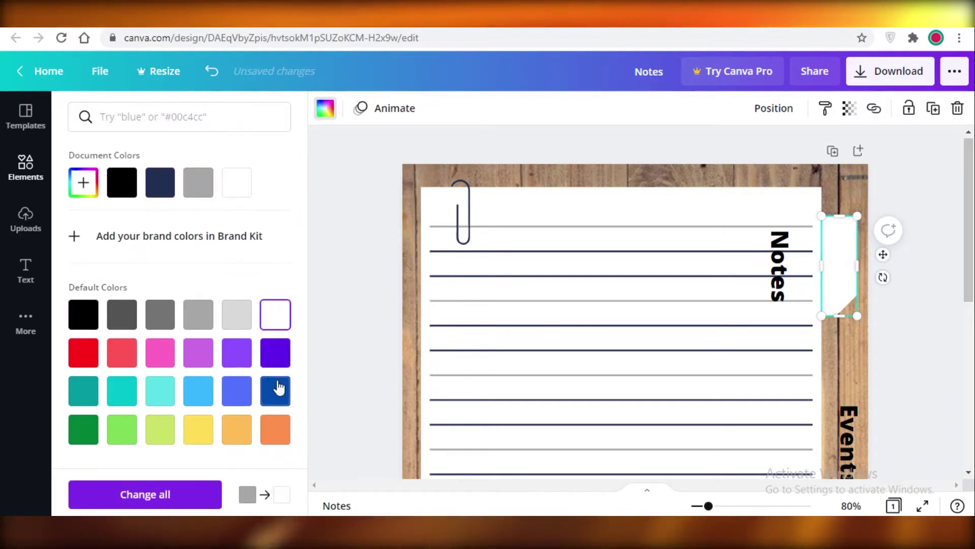
left_click(84, 182)
left_click_drag(218, 255, 230, 213)
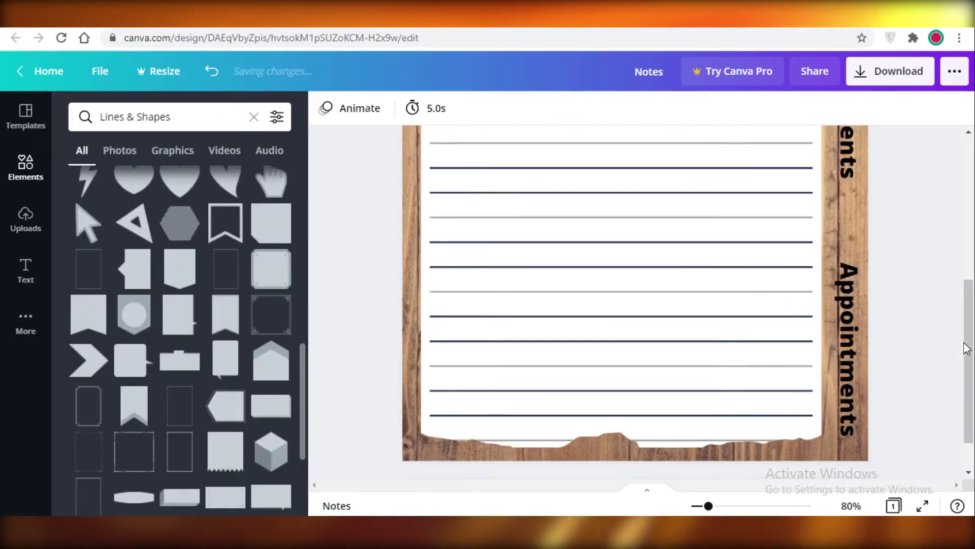
scroll(921, 317, "up", 5)
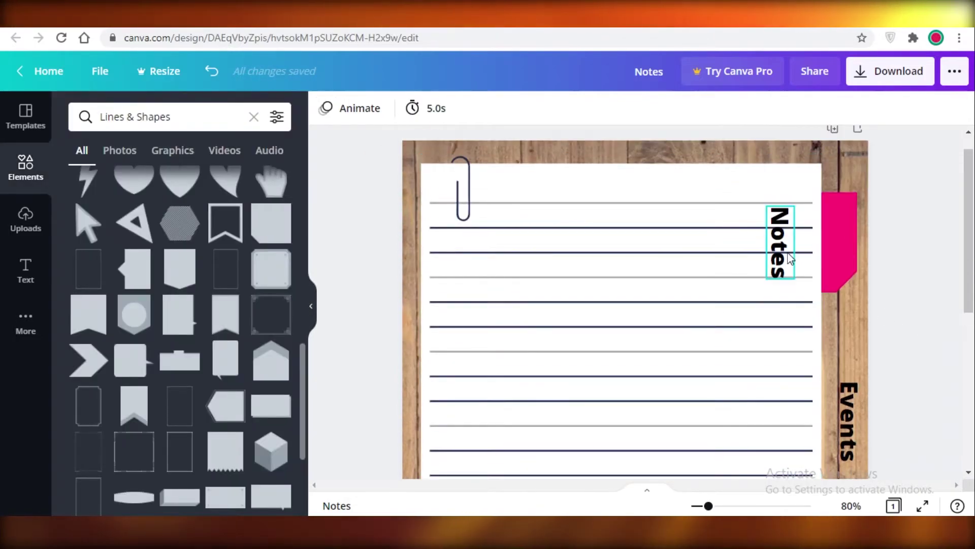
Duplicate the pink tab down to the "Events" position, move that label onto the sheet and recolour the copy light blue
key("ctrl+d")
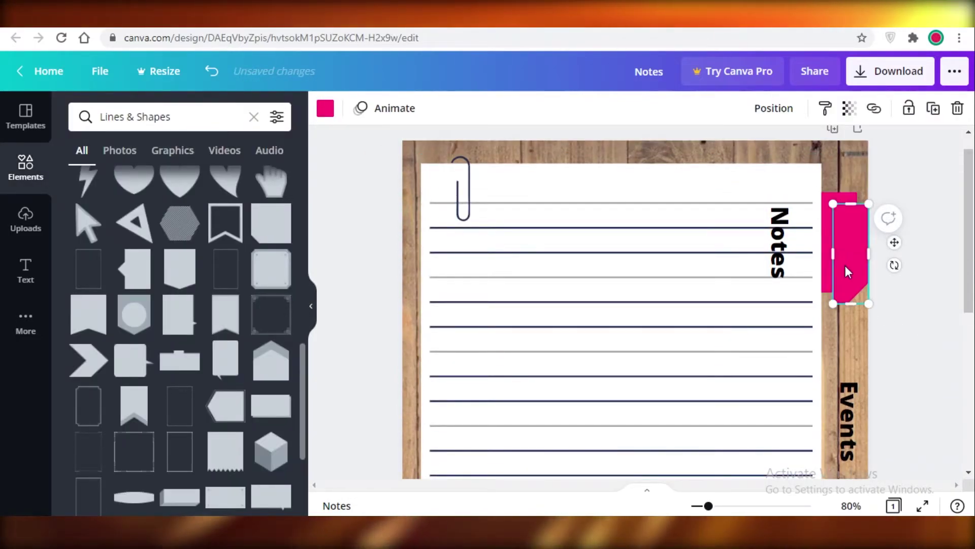
scroll(860, 367, "down", 1)
left_click_drag(845, 267, 828, 336)
scroll(828, 336, "down", 1)
left_click_drag(845, 315, 767, 312)
left_click_drag(829, 257, 837, 269)
left_click(325, 108)
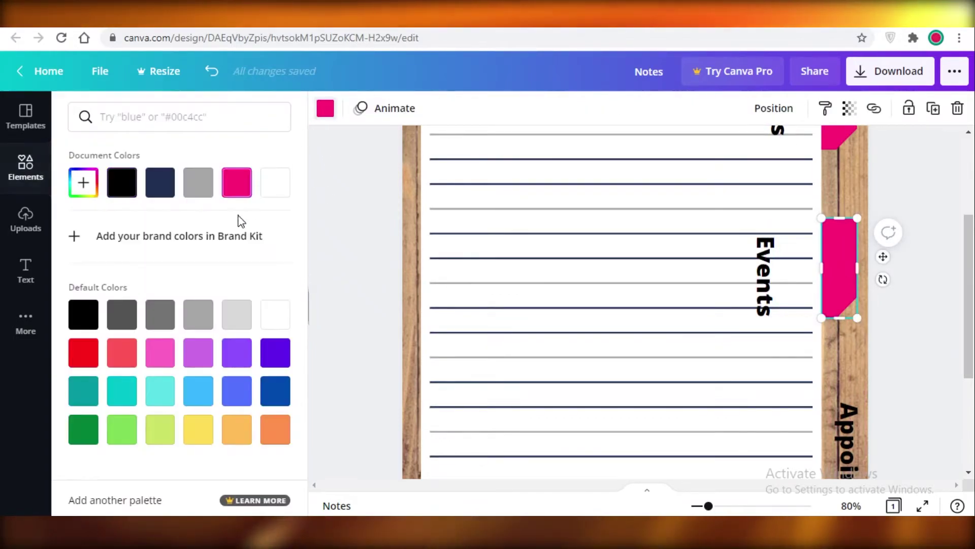
left_click(209, 396)
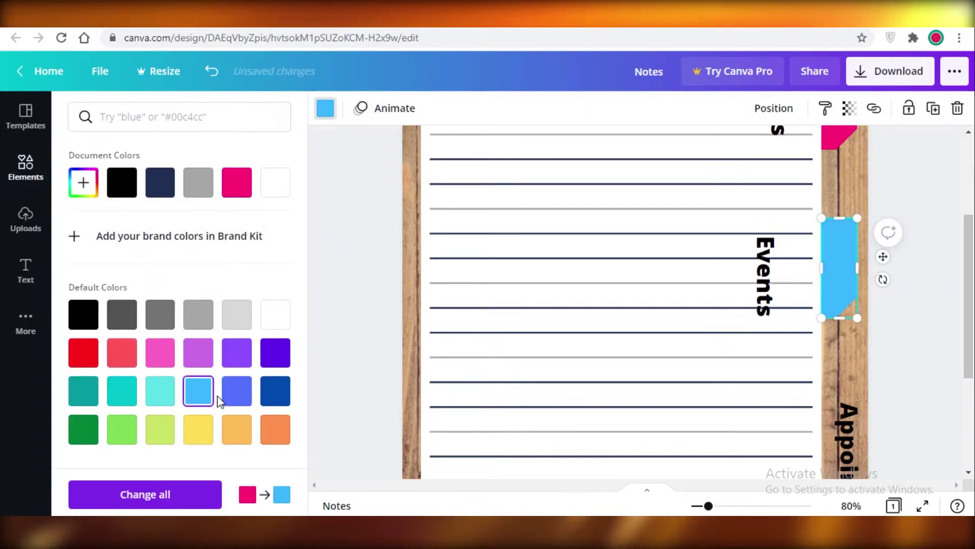
Recolour the long lower tab green and centre the "Appointments" label on it
scroll(928, 330, "down", 3)
left_click(840, 356)
left_click(325, 108)
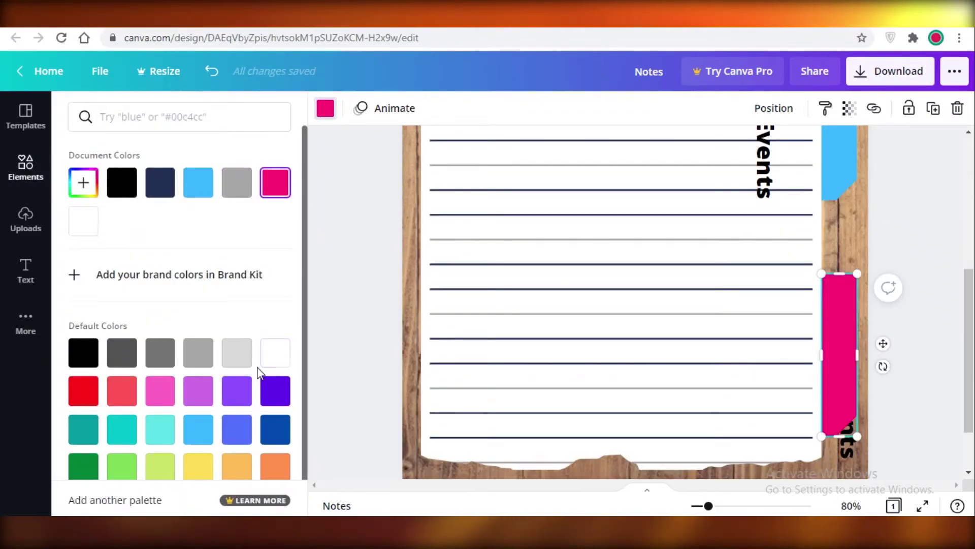
left_click(84, 436)
left_click(827, 339)
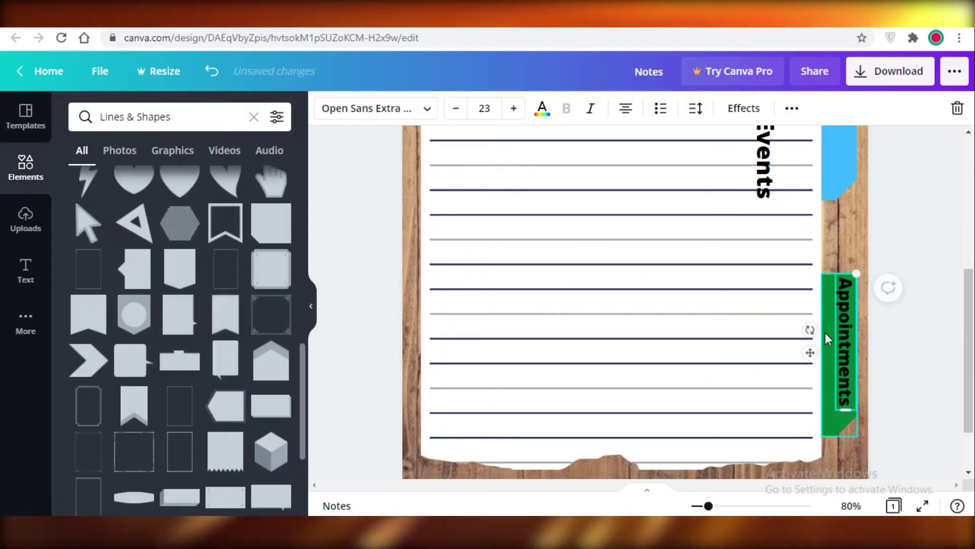
left_click_drag(808, 352, 800, 352)
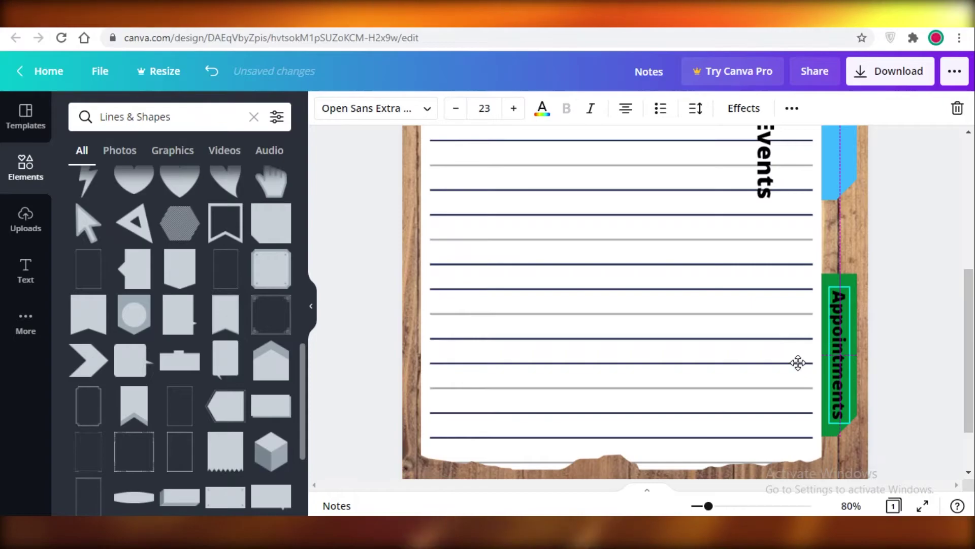
Reduce the "Events" label to size 22.7 and centre it on the blue tab, and fit a smaller "Notes" label on the pink tab
scroll(802, 366, "up", 4)
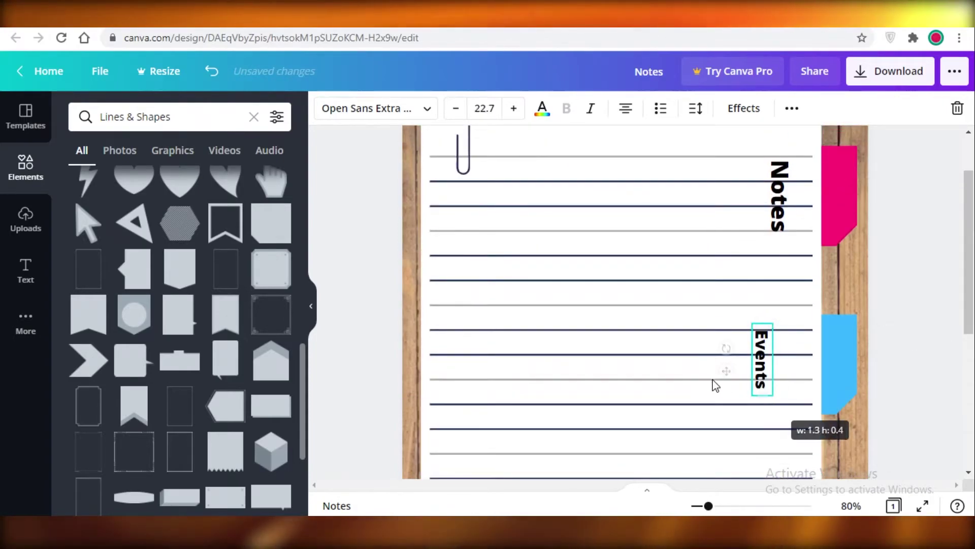
left_click_drag(727, 371, 796, 378)
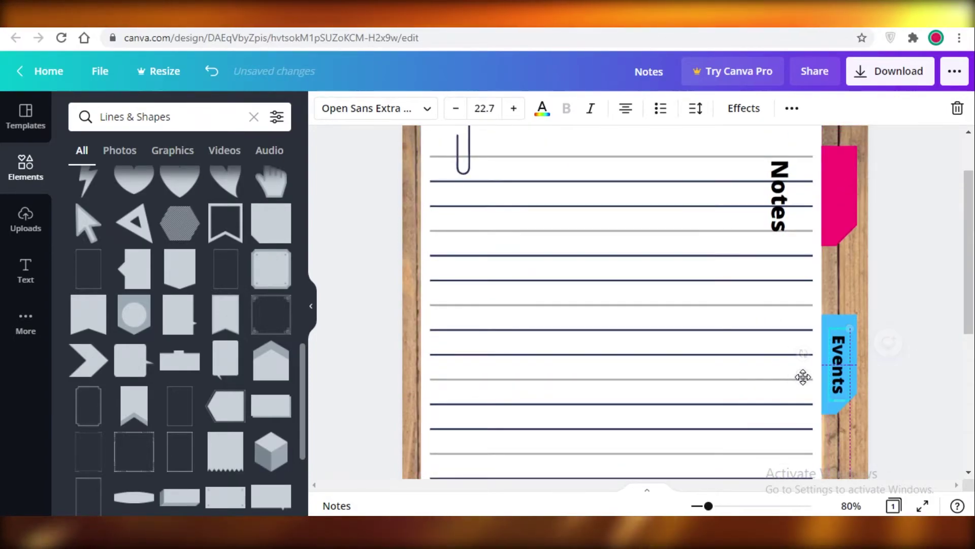
scroll(797, 356, "up", 2)
left_click(784, 302)
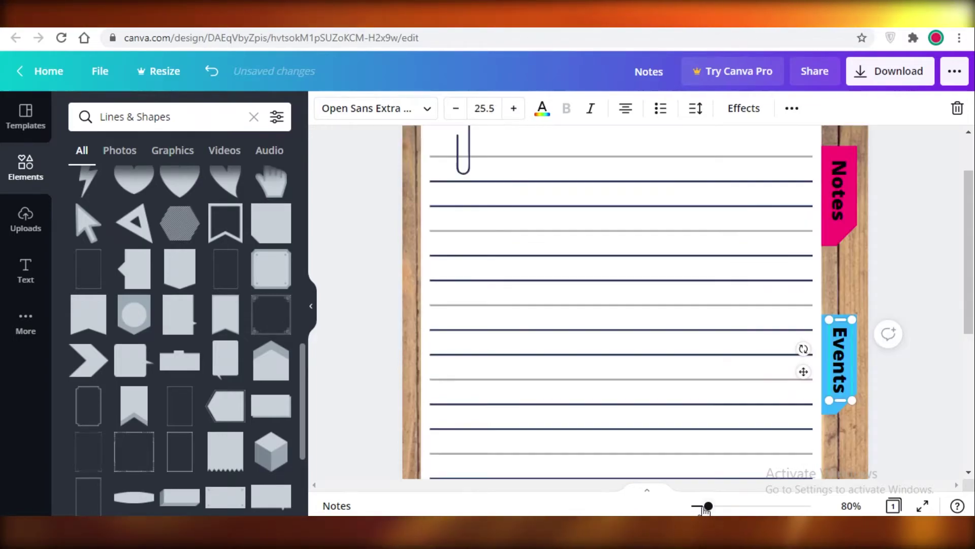
left_click_drag(707, 505, 698, 505)
left_click(809, 438)
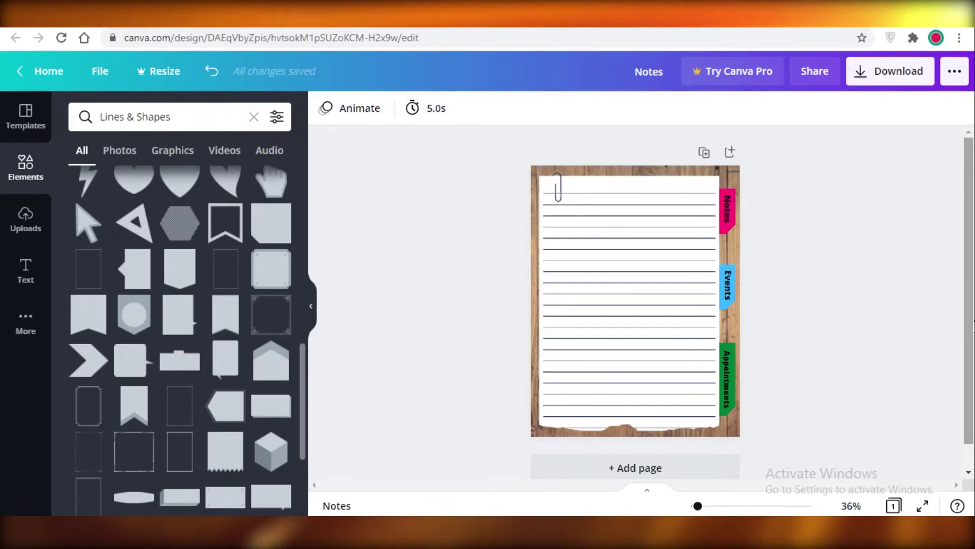
Duplicate the finished planner page repeatedly until the design has 15 pages
left_click(705, 154)
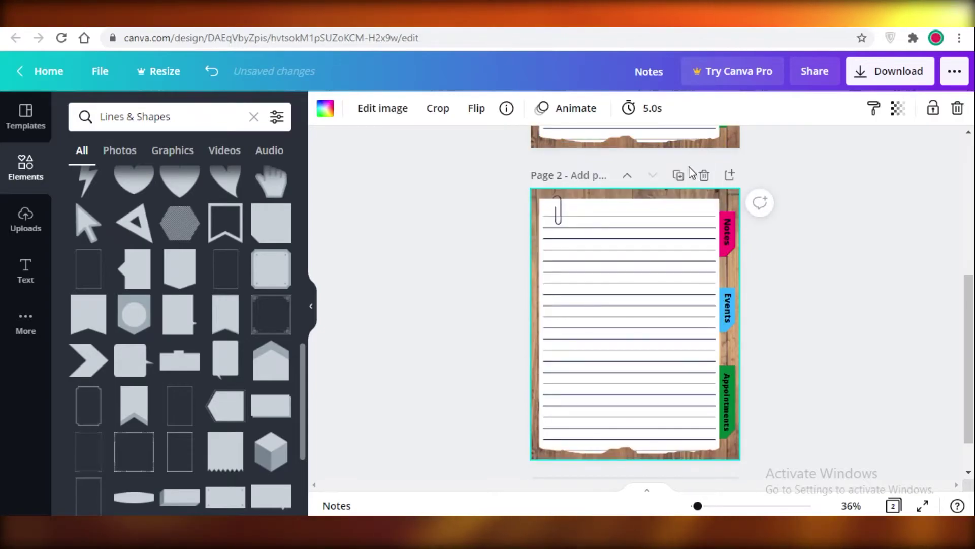
left_click(679, 174)
left_click(679, 197)
left_click(679, 198)
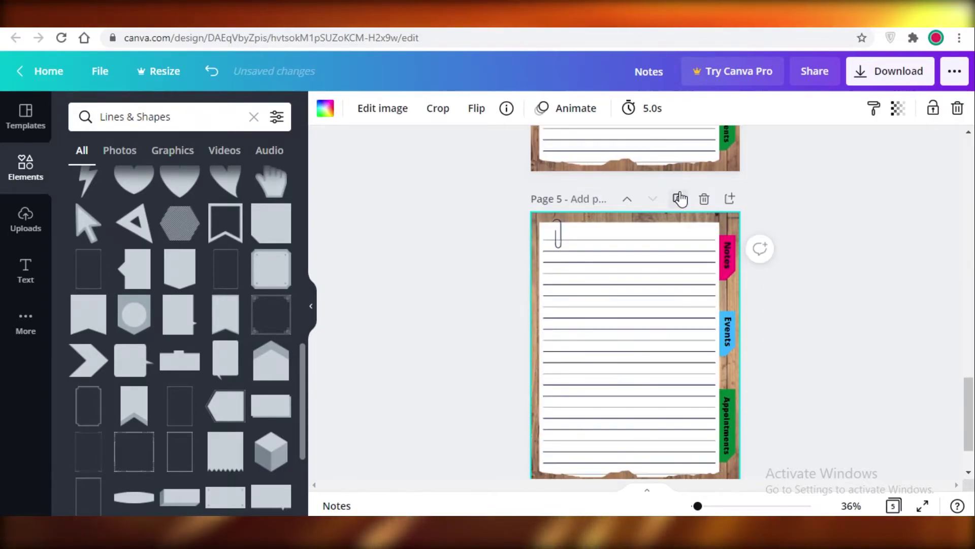
left_click(680, 198)
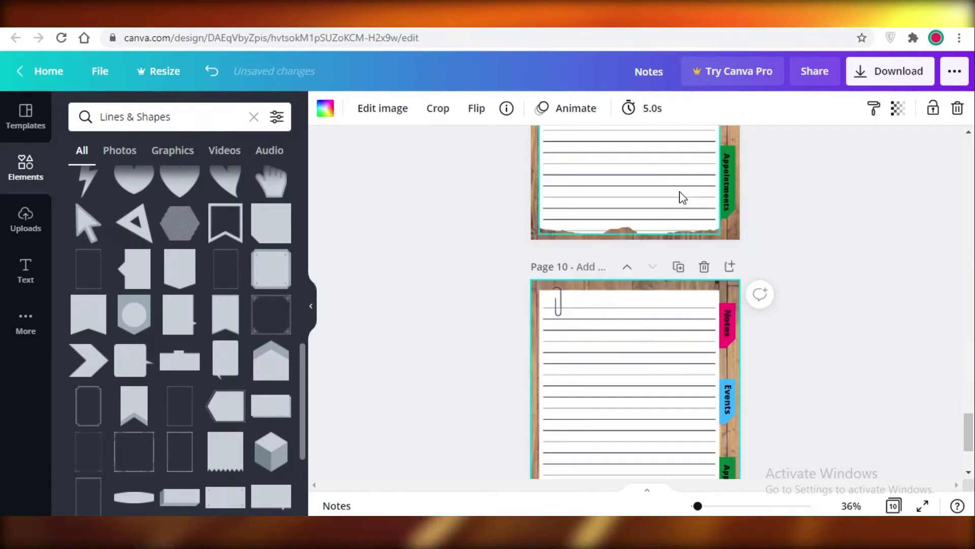
left_click(680, 198)
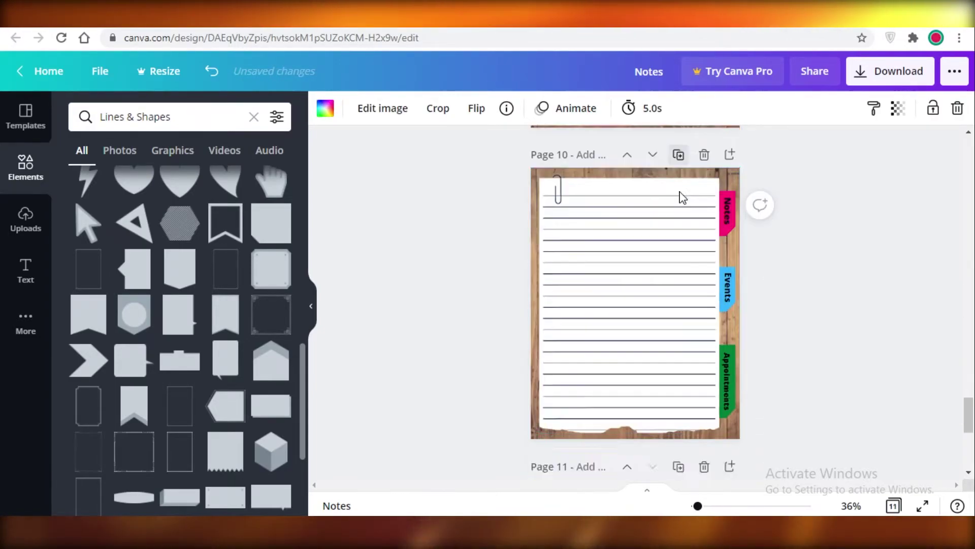
left_click(680, 198)
left_click(680, 198)
left_click(683, 197)
left_click(684, 197)
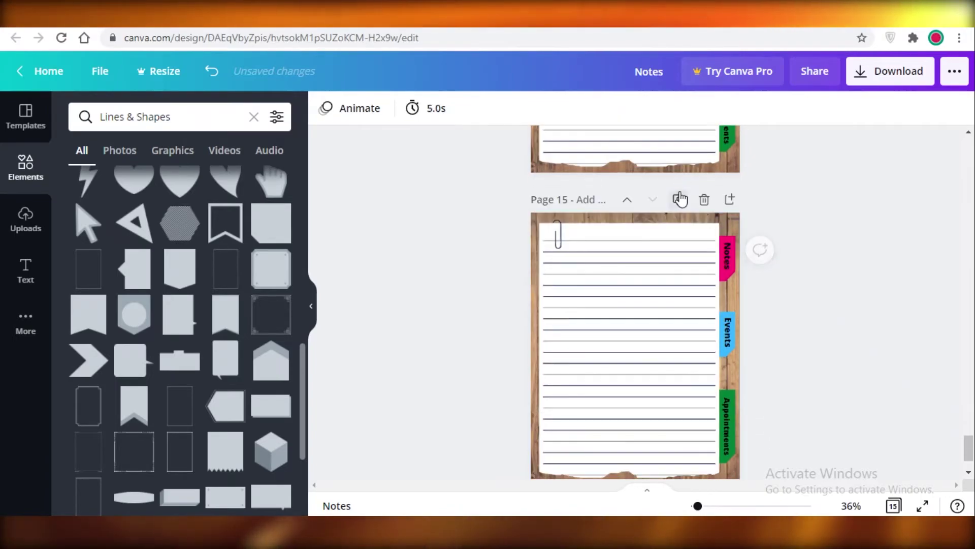
Keep duplicating the finished planner page until the design has 25 pages
left_click(683, 197)
left_click(684, 197)
left_click(683, 197)
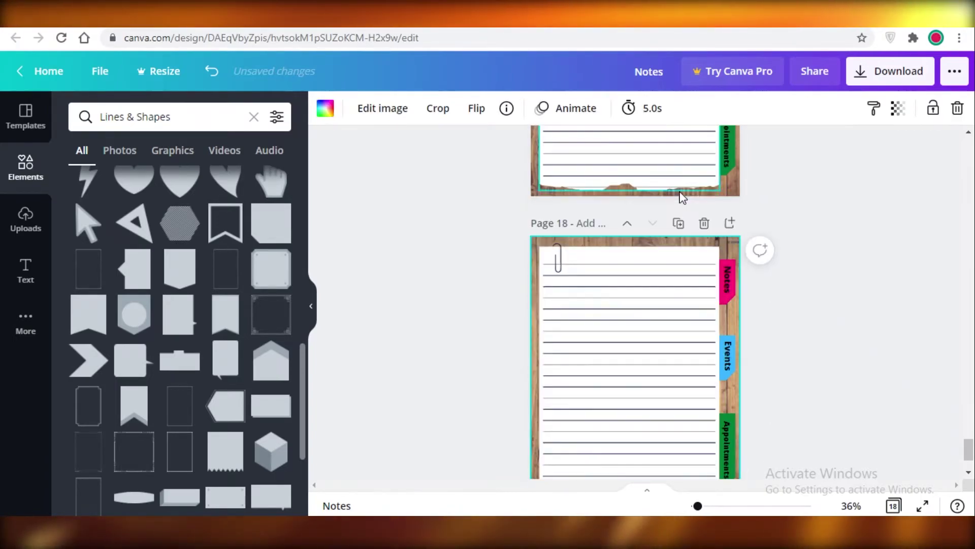
left_click(677, 223)
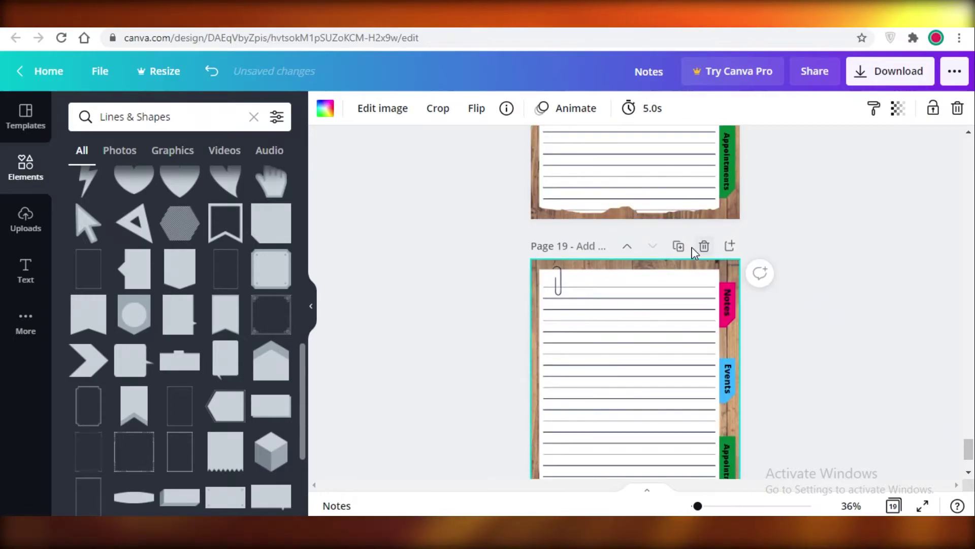
left_click(679, 245)
left_click(678, 246)
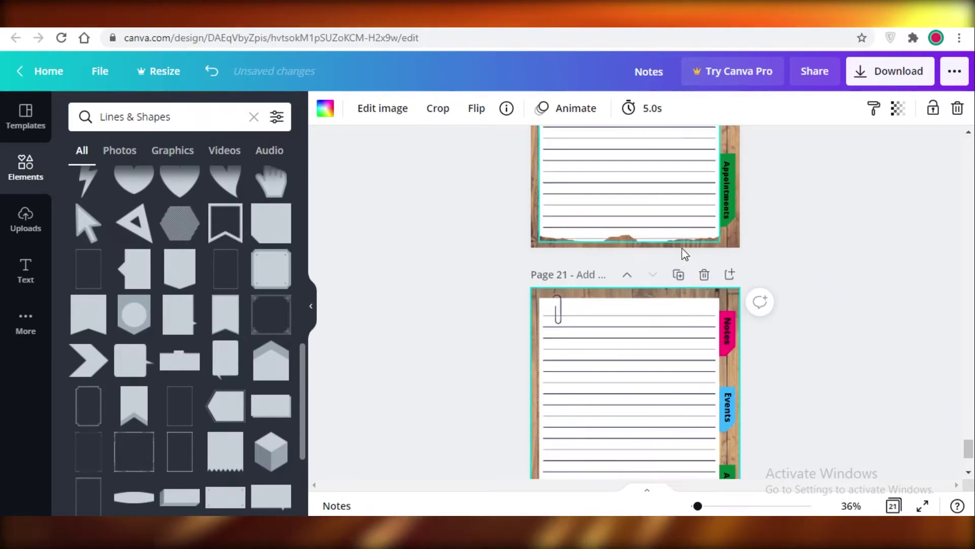
left_click(679, 246)
left_click(678, 246)
left_click(678, 245)
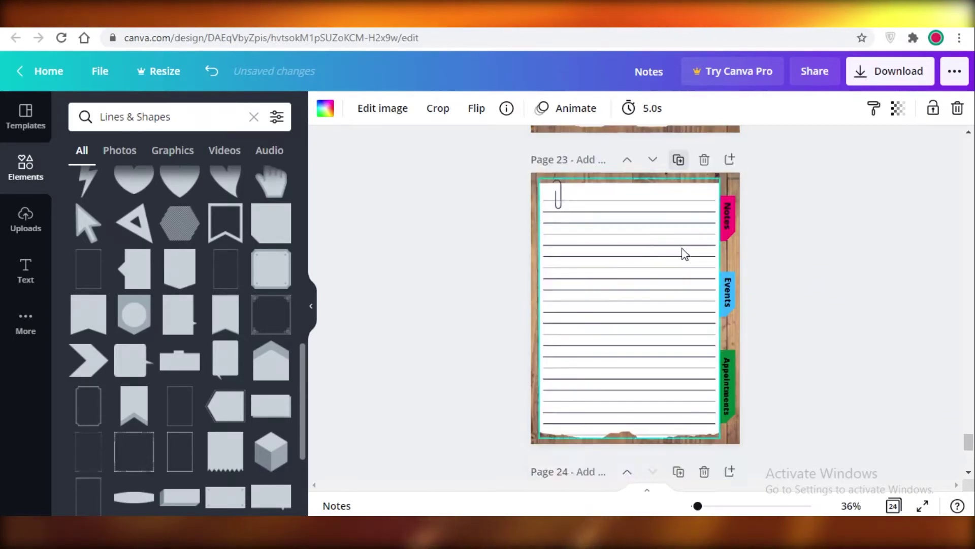
left_click(681, 249)
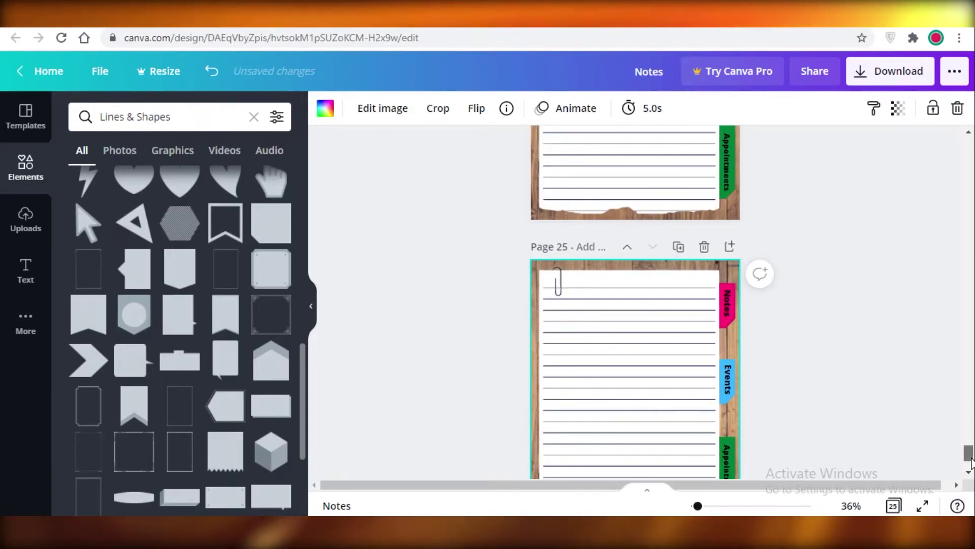
Add the heading "NOTES" to page 1, reduce its size and place it at the top of the lined sheet
left_click_drag(968, 453, 914, 129)
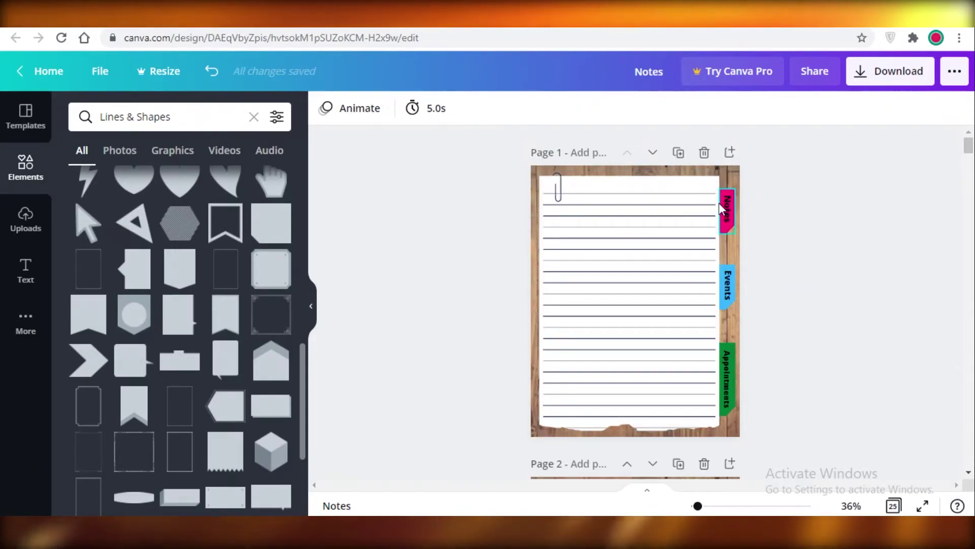
left_click(229, 124)
left_click(25, 269)
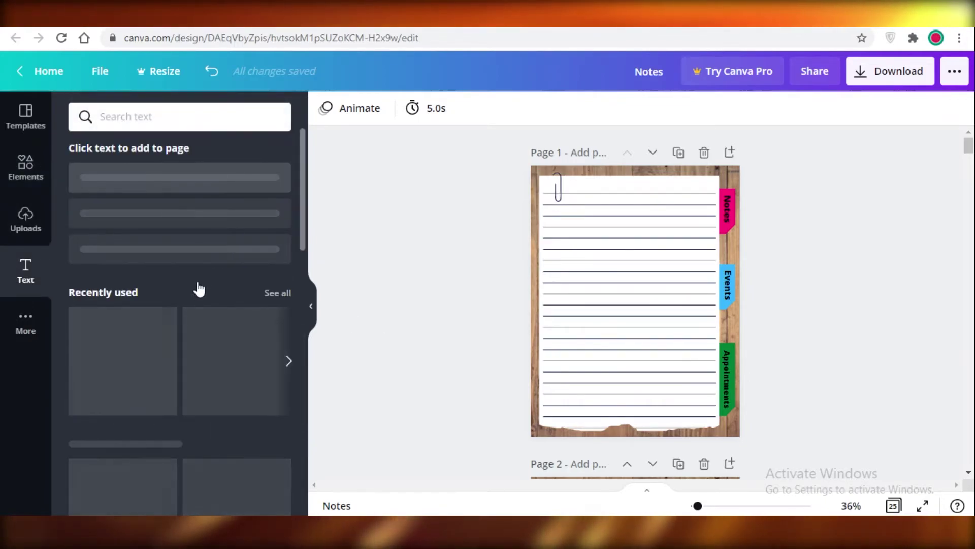
scroll(159, 394, "down", 4)
scroll(237, 337, "up", 4)
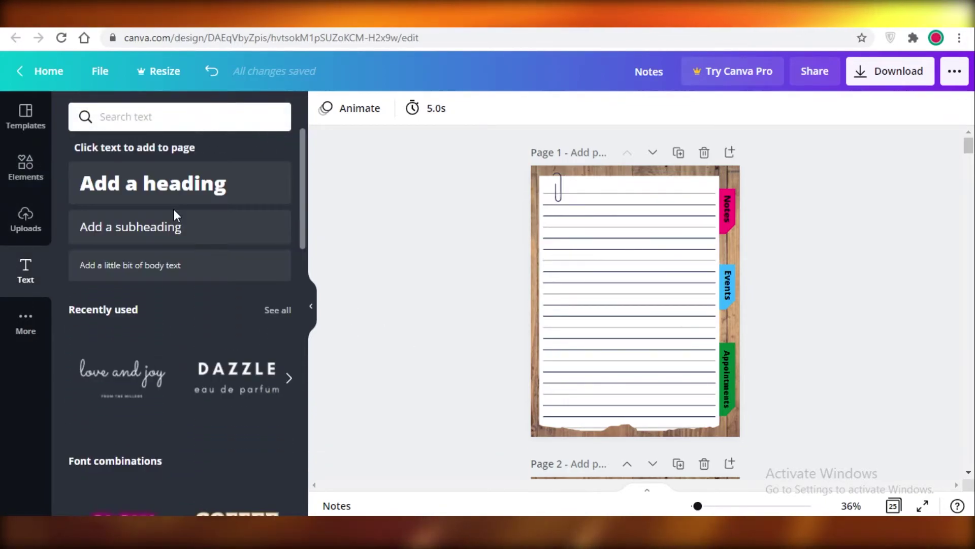
left_click(153, 185)
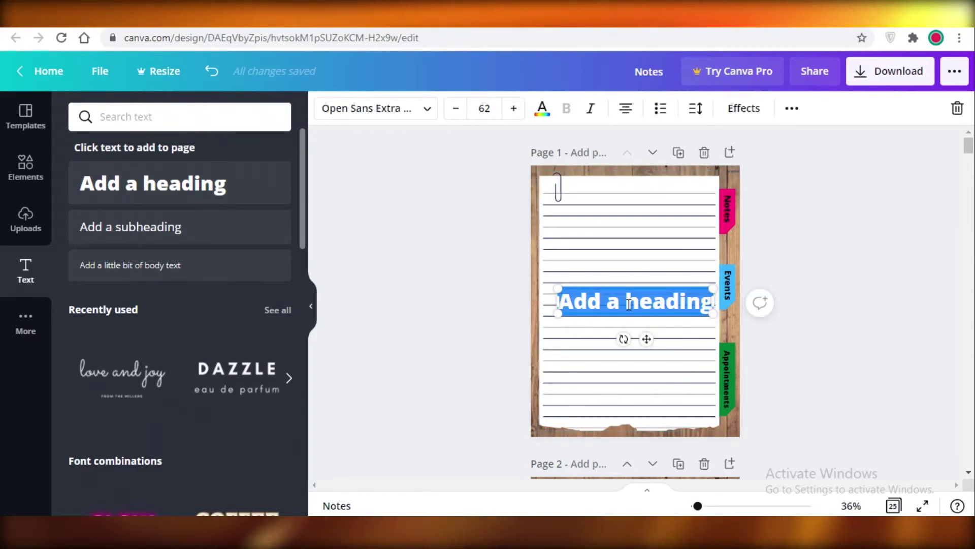
type("NOTES")
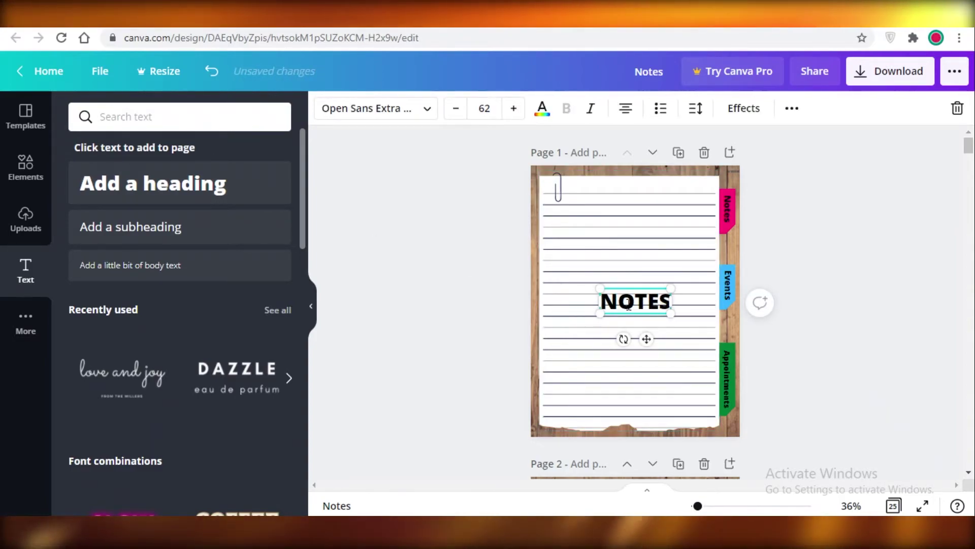
left_click_drag(648, 338, 634, 222)
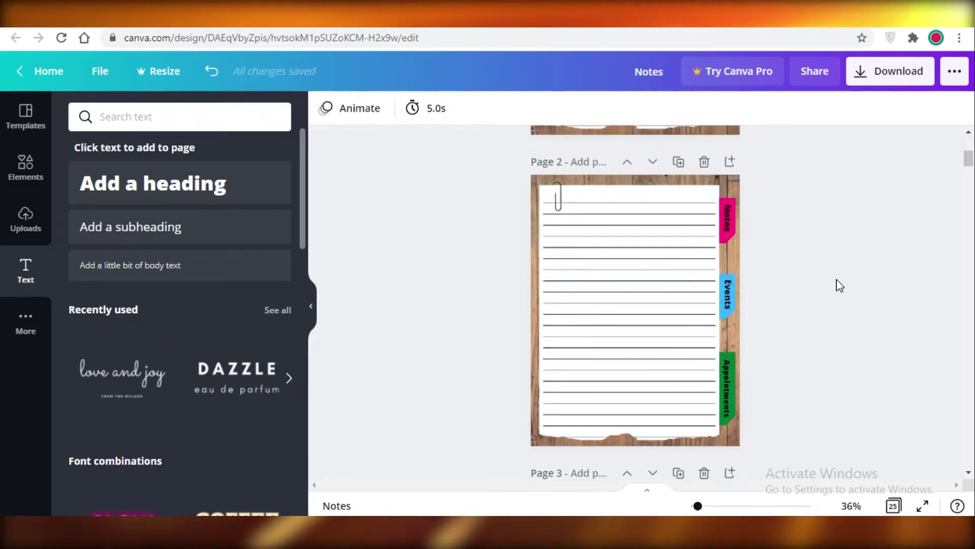
scroll(838, 288, "up", 6)
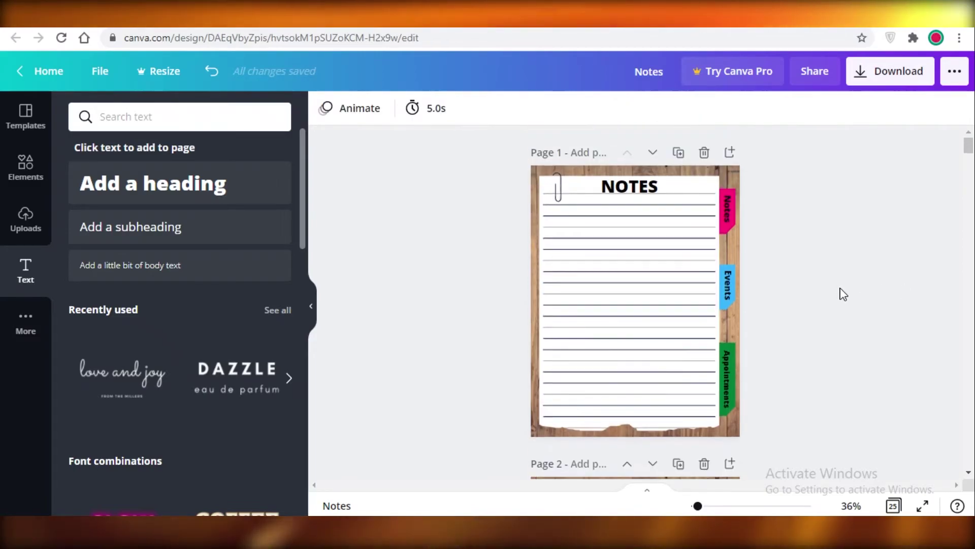
Add the heading "EVENTS" to page 10, shrink it slightly and place it at the top of the sheet
left_click_drag(971, 150, 973, 276)
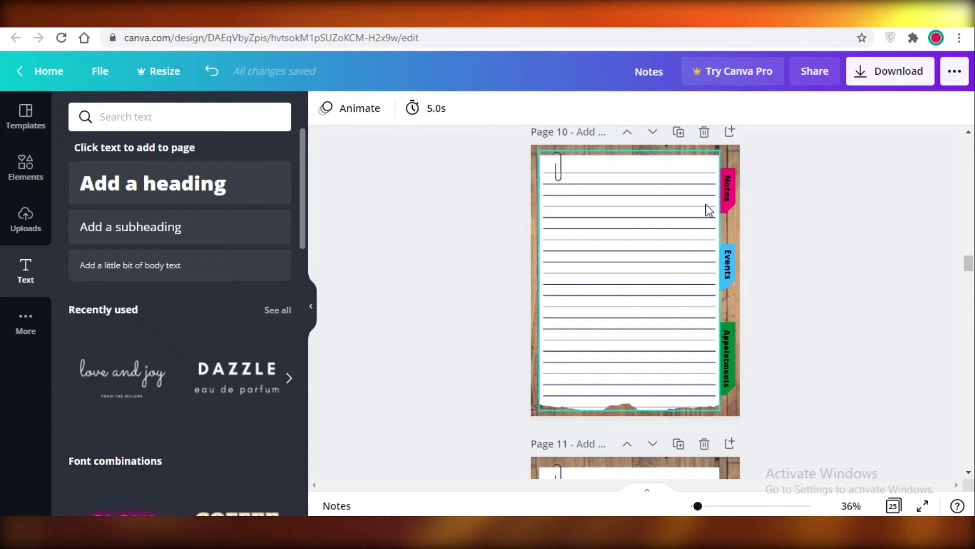
left_click(237, 183)
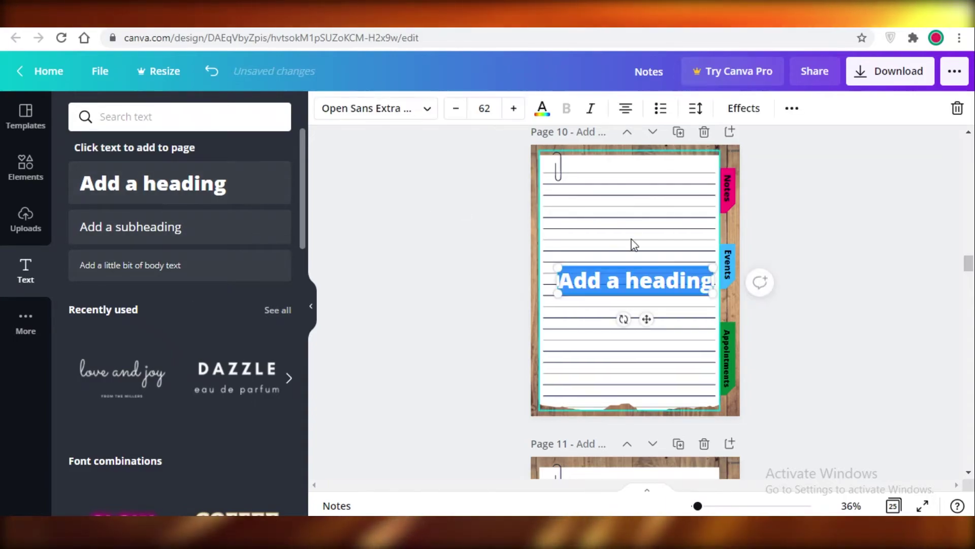
type("EVENTS")
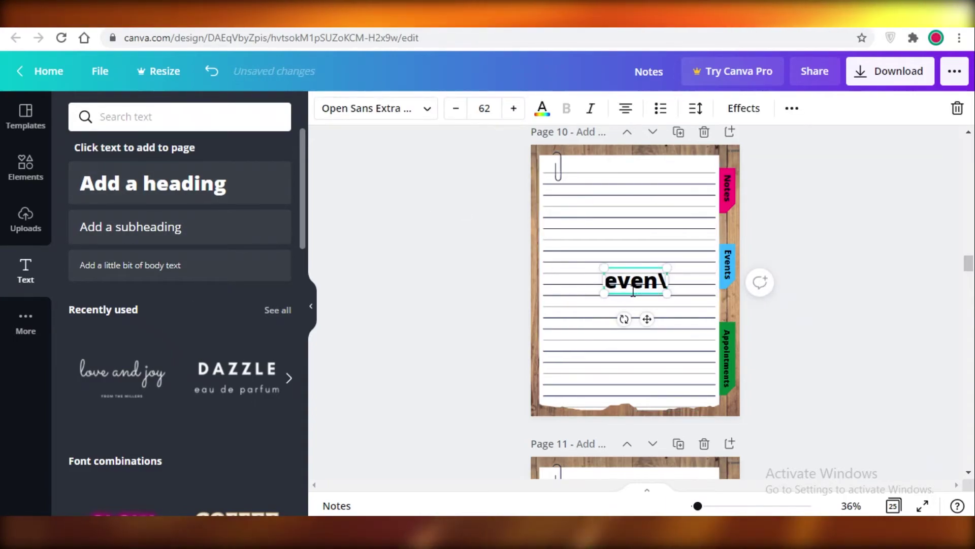
left_click_drag(675, 293, 662, 288)
left_click_drag(638, 320, 638, 208)
left_click(869, 263)
Add a section heading to page 20 and move it up toward the top of the sheet
scroll(864, 267, "down", 5)
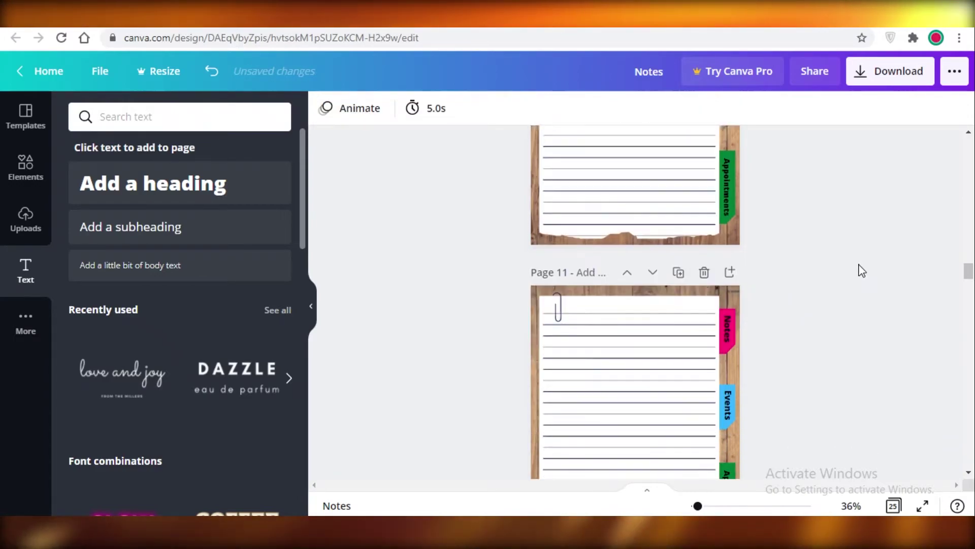
left_click_drag(971, 279, 972, 386)
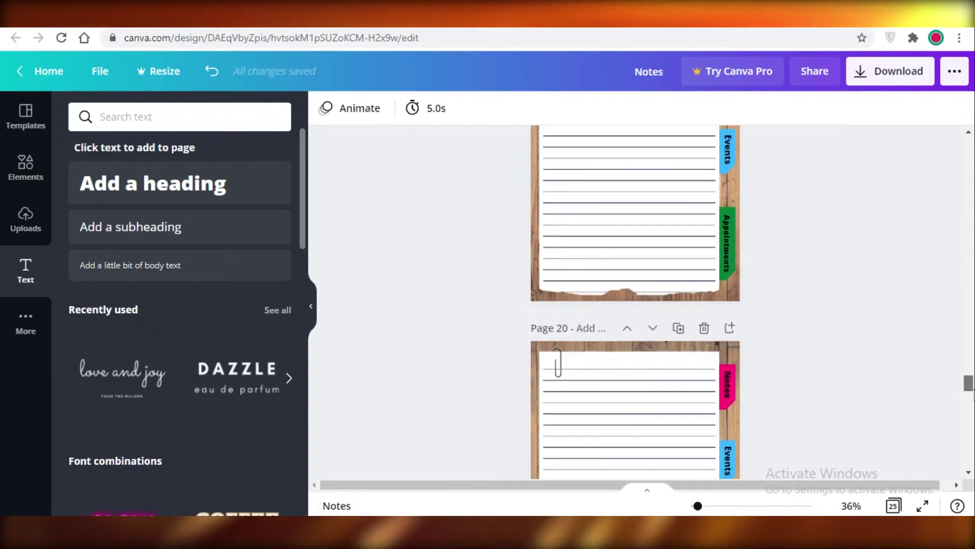
left_click(197, 185)
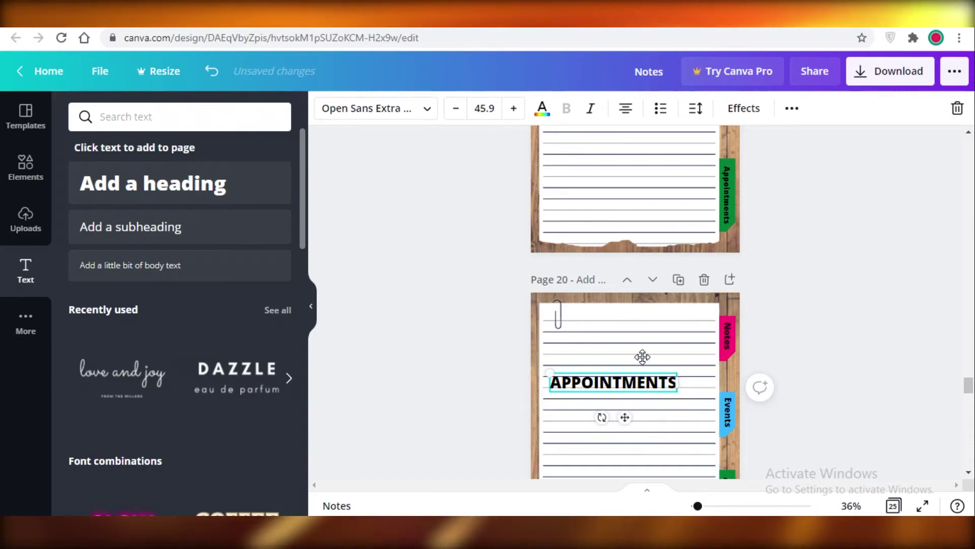
left_click_drag(643, 357, 647, 346)
Reduce the "Events" tab label on page 1 to size 24.7
left_click_drag(969, 385, 966, 83)
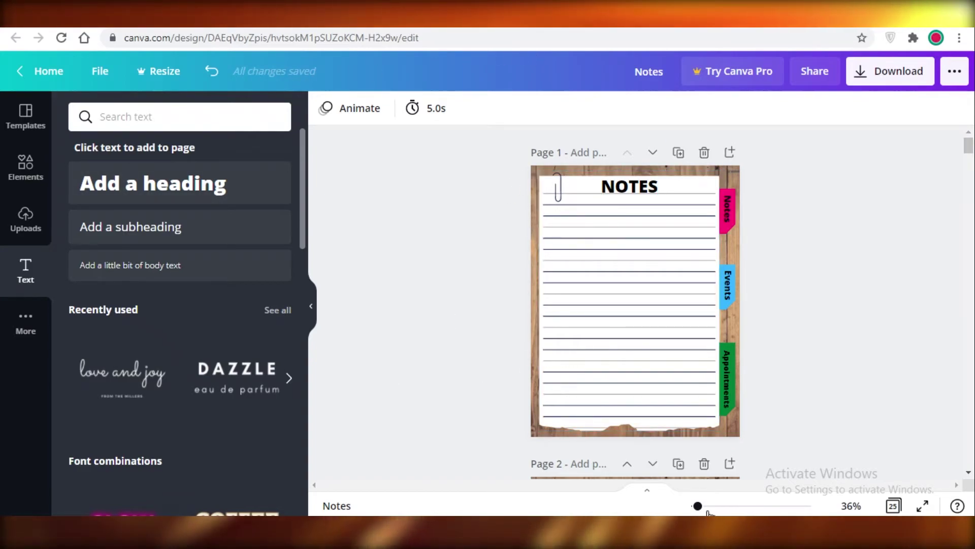
left_click_drag(702, 507, 706, 506)
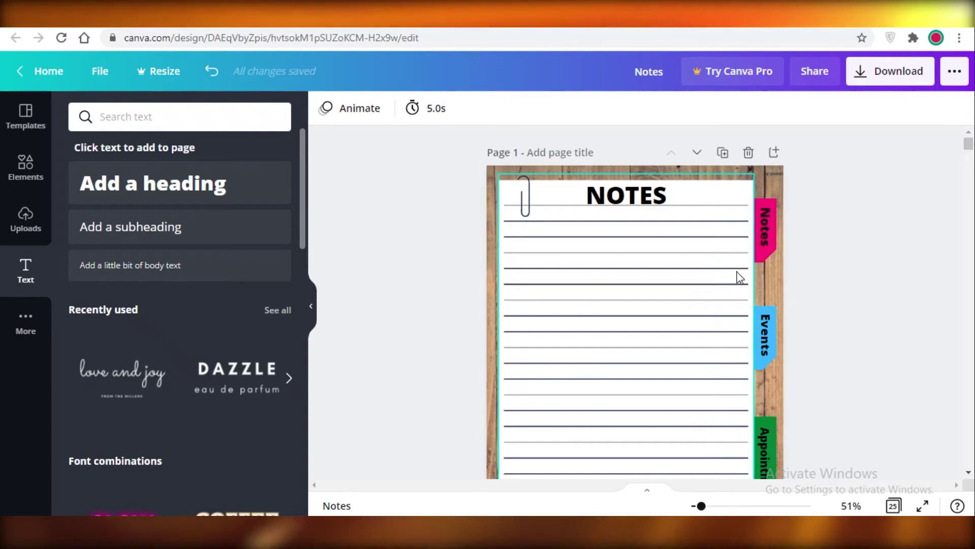
left_click(766, 349)
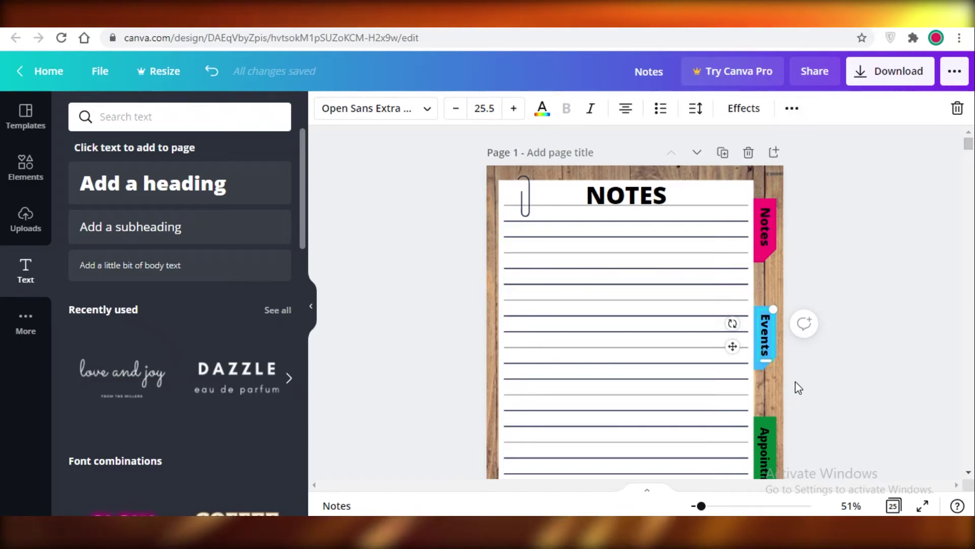
left_click_drag(767, 365, 775, 378)
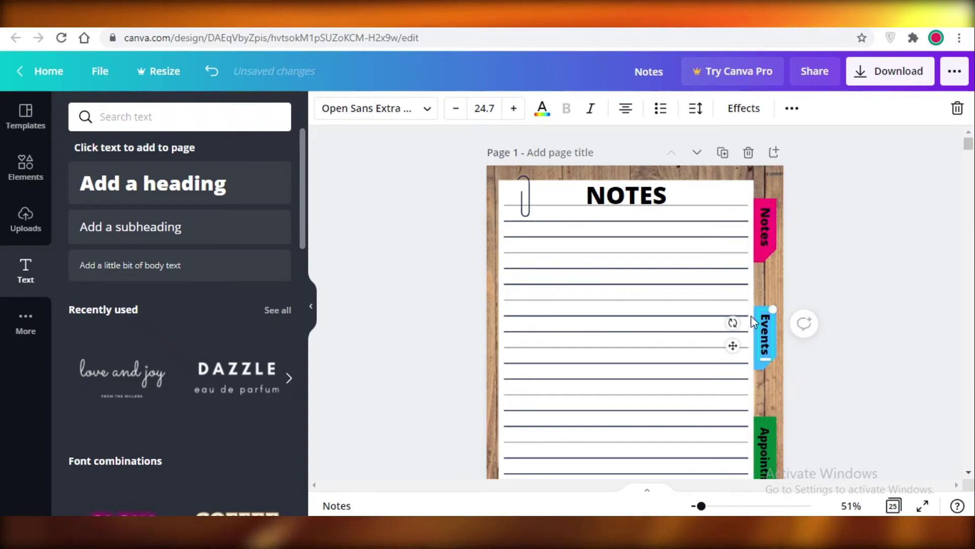
left_click(757, 303)
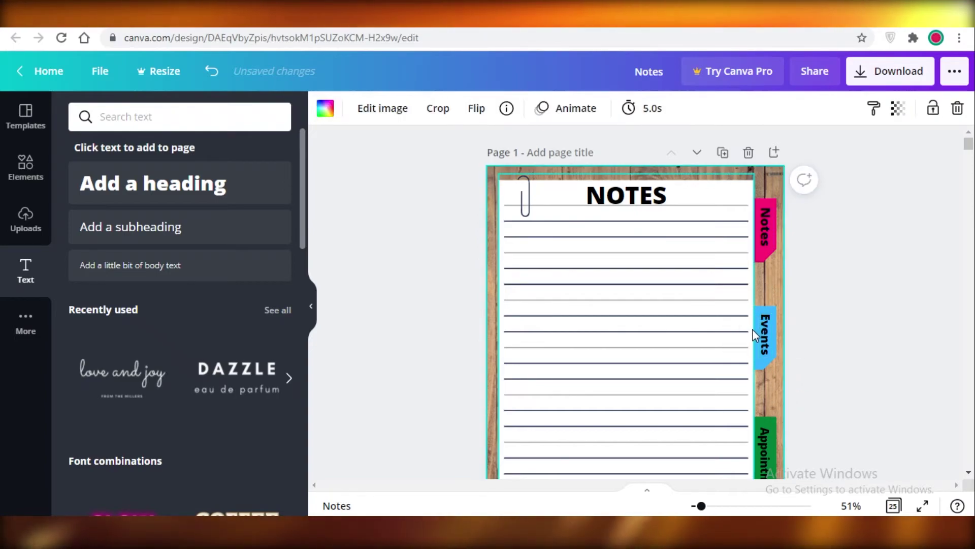
right_click(751, 328)
left_click(853, 287)
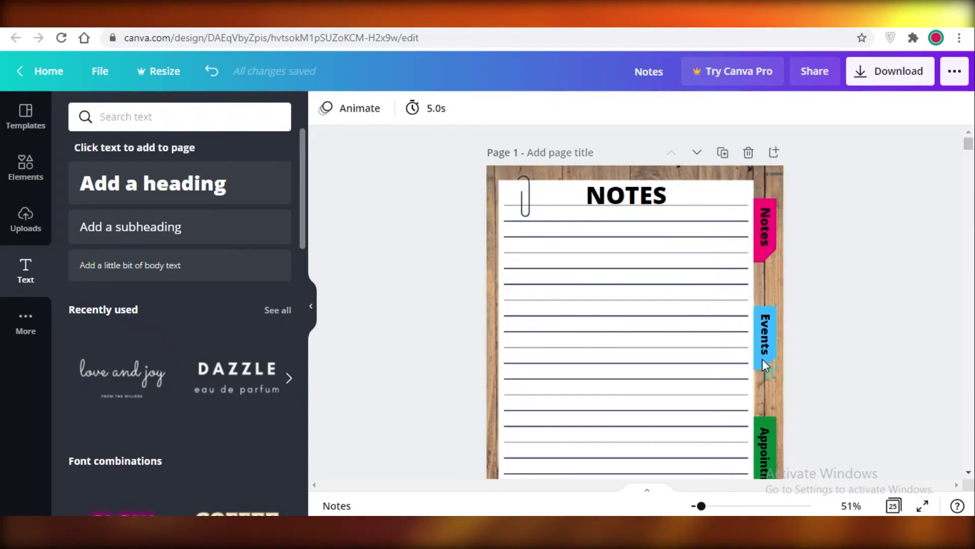
left_click(766, 336)
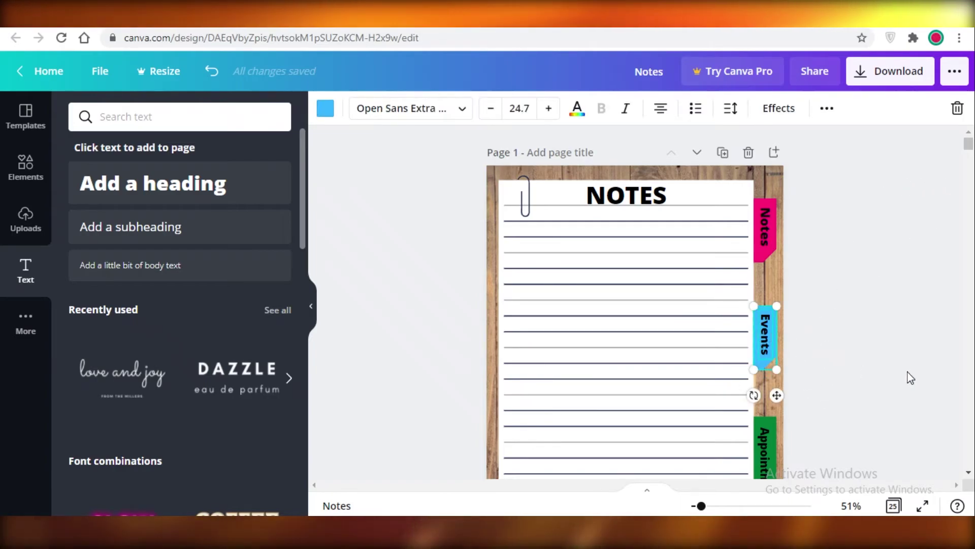
left_click(820, 391)
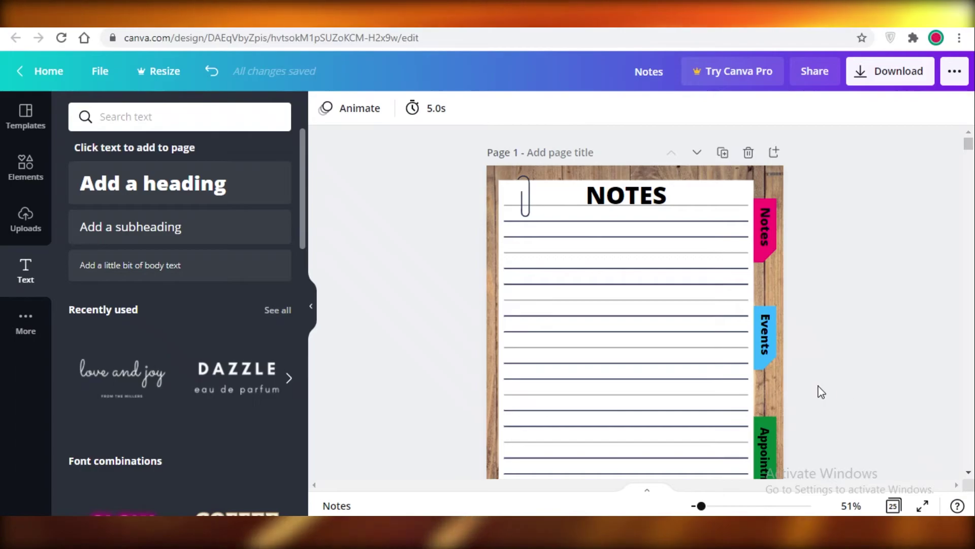
Link the "Events" tab label on page 1 to page 10 of the design
left_click(764, 350)
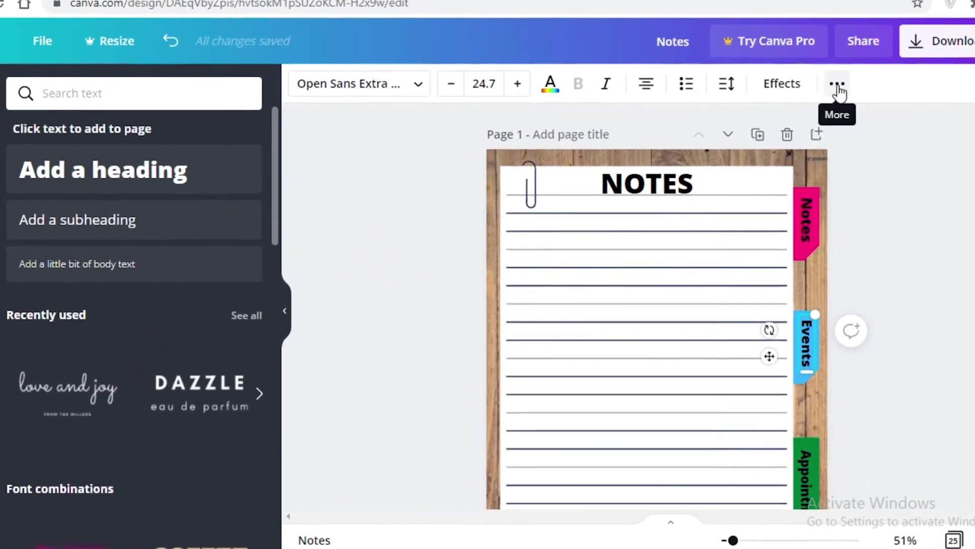
left_click(809, 101)
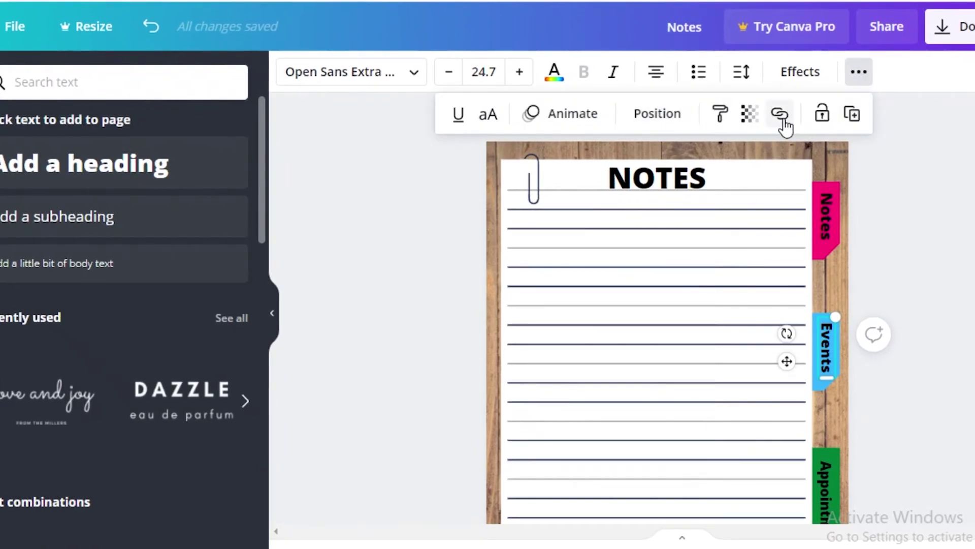
left_click(781, 116)
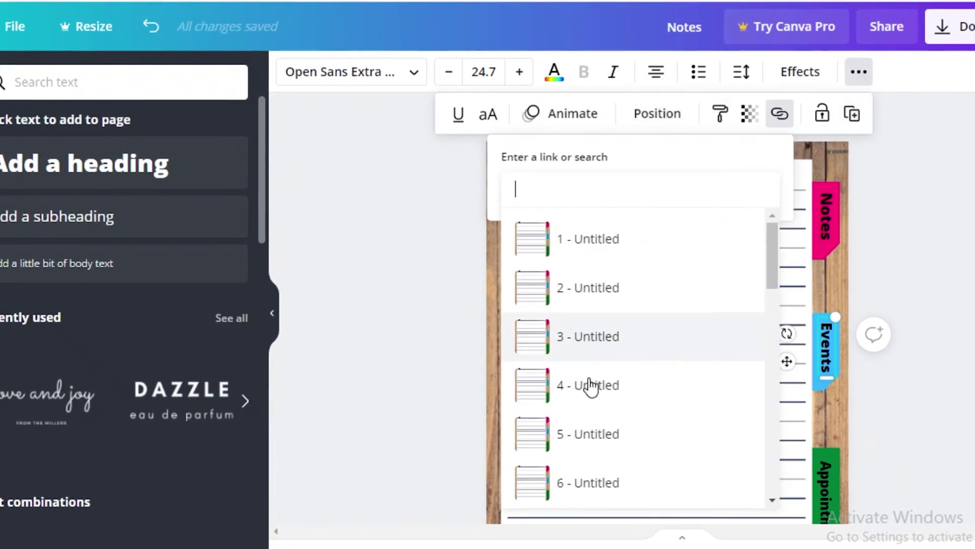
scroll(637, 419, "down", 5)
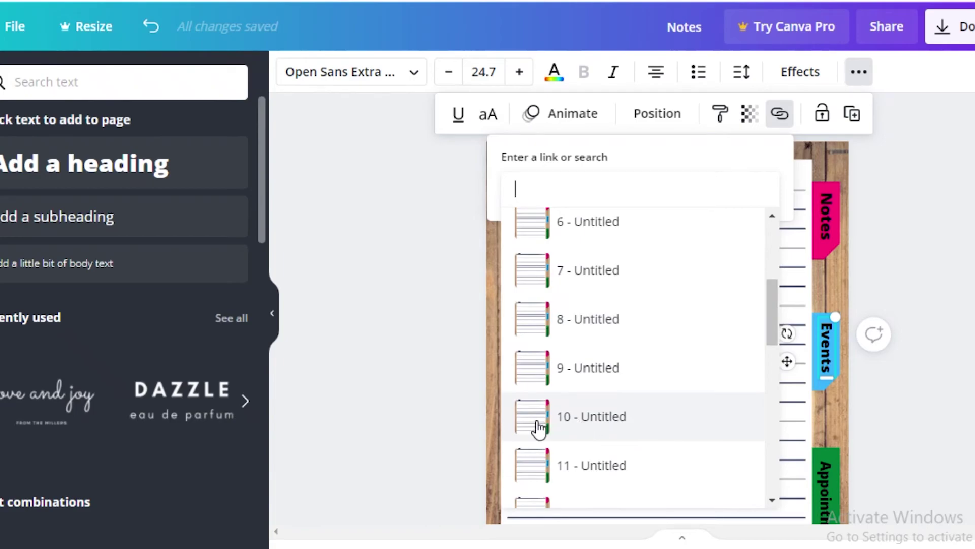
left_click(538, 428)
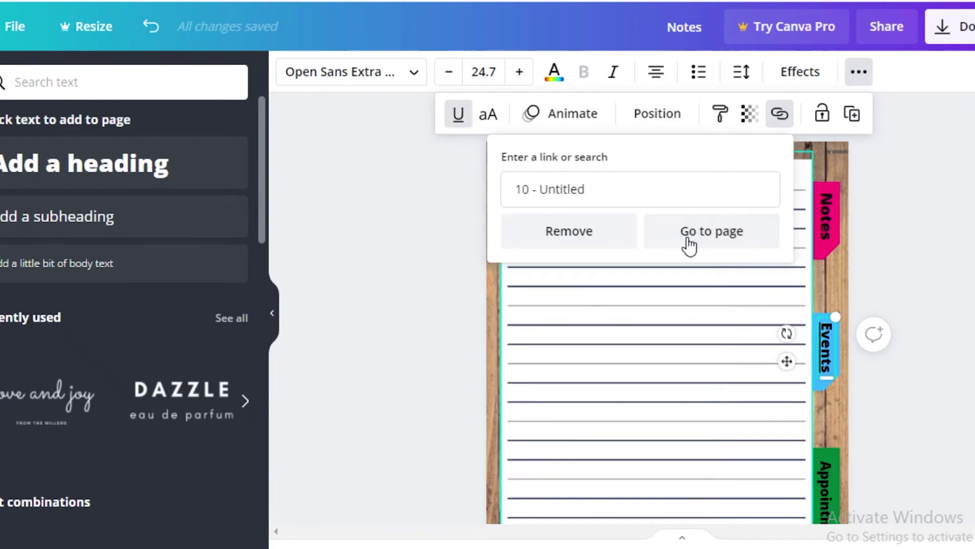
left_click(901, 228)
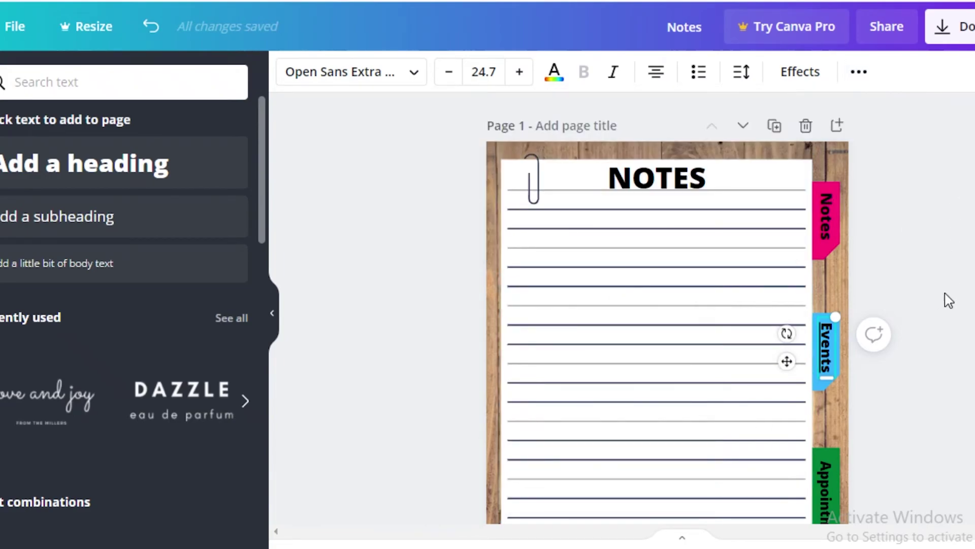
Link the "Appointments" tab label on page 1 to page 20 of the design
scroll(948, 299, "down", 3)
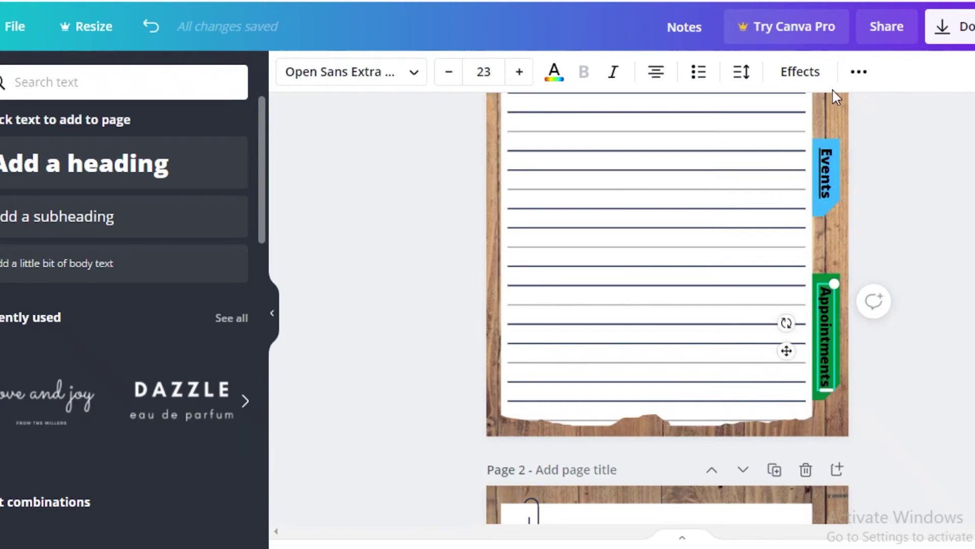
left_click(858, 72)
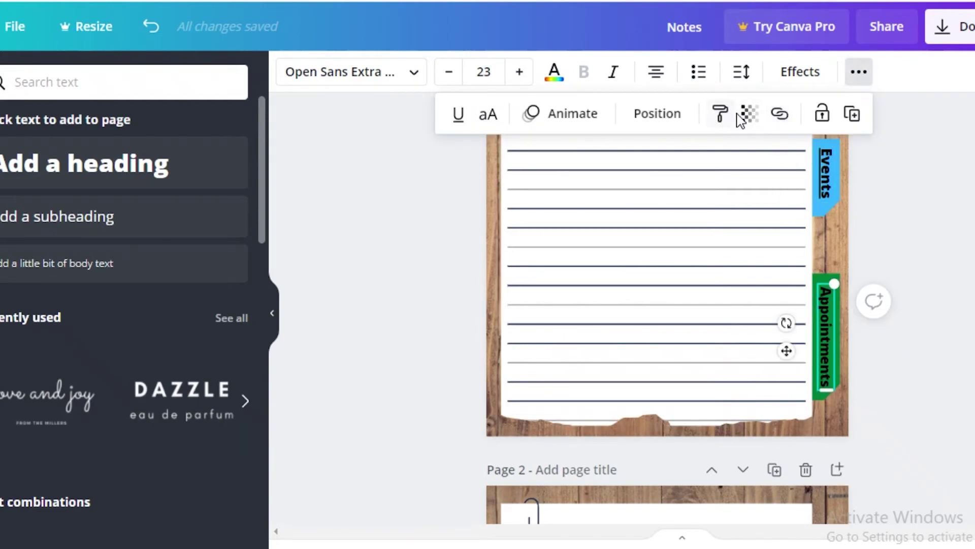
left_click(780, 115)
left_click(576, 238)
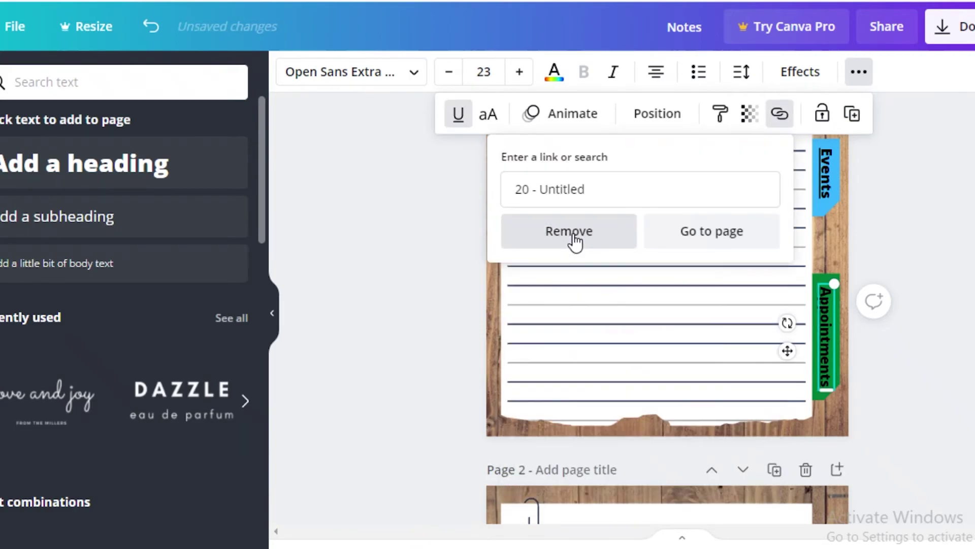
key("Escape")
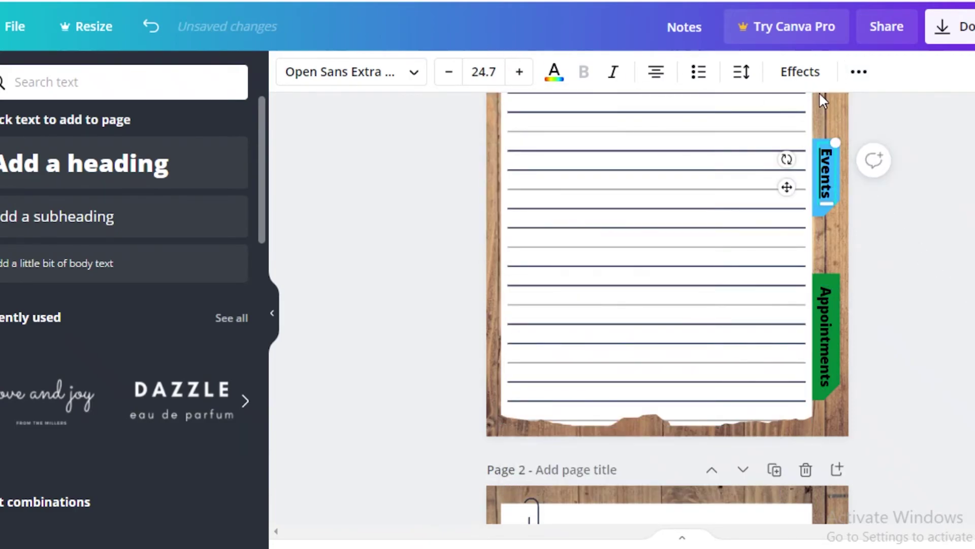
Remove the underline from the "Events" tab label on page 1 and deselect it
left_click(856, 89)
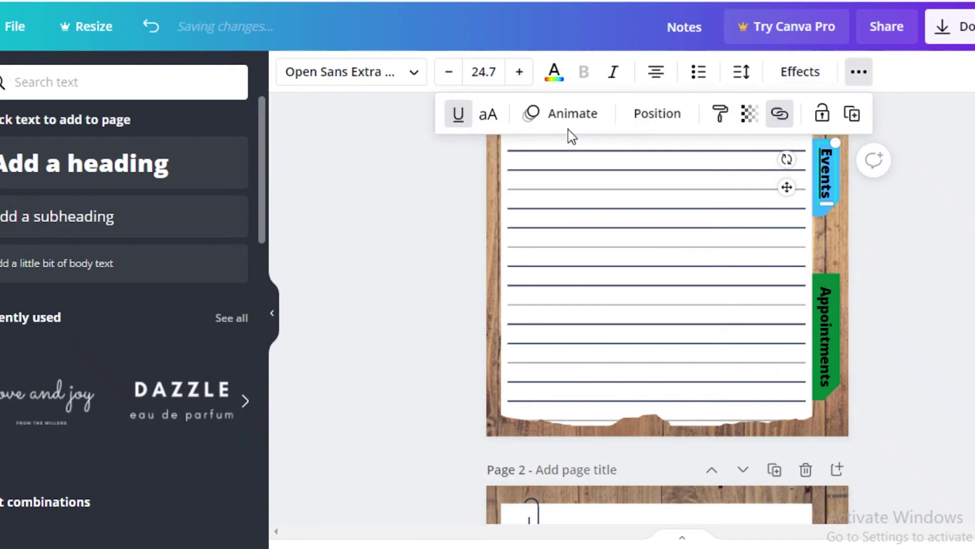
left_click(459, 114)
scroll(945, 350, "up", 3)
left_click(950, 356)
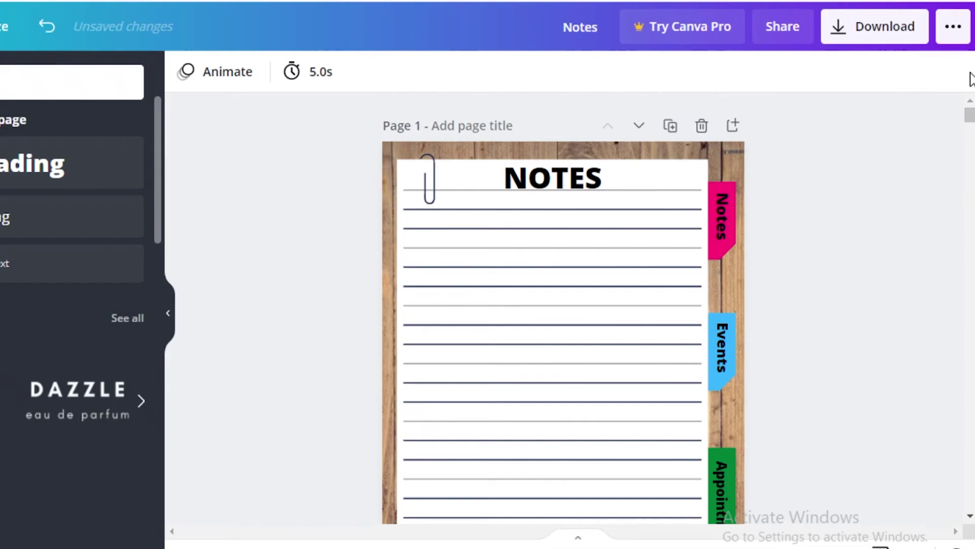
Present the design full screen from page 1, test the "Events" and "Appointments" tab links, and exit the presentation
left_click(955, 31)
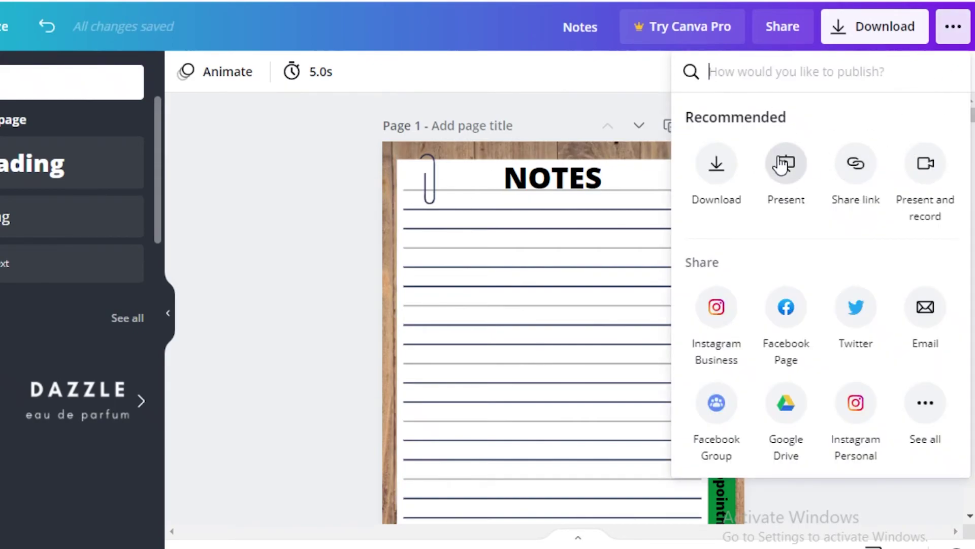
left_click(782, 165)
left_click(821, 244)
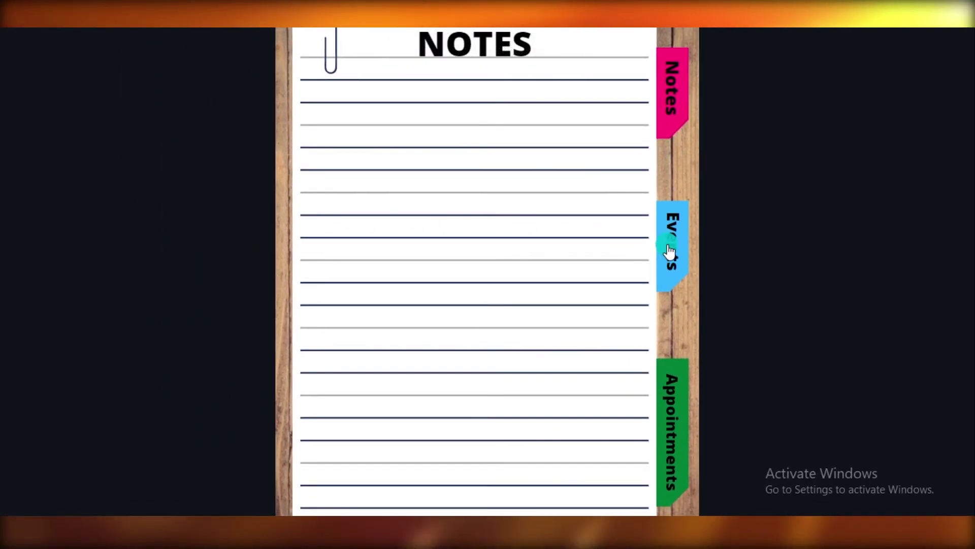
left_click(670, 251)
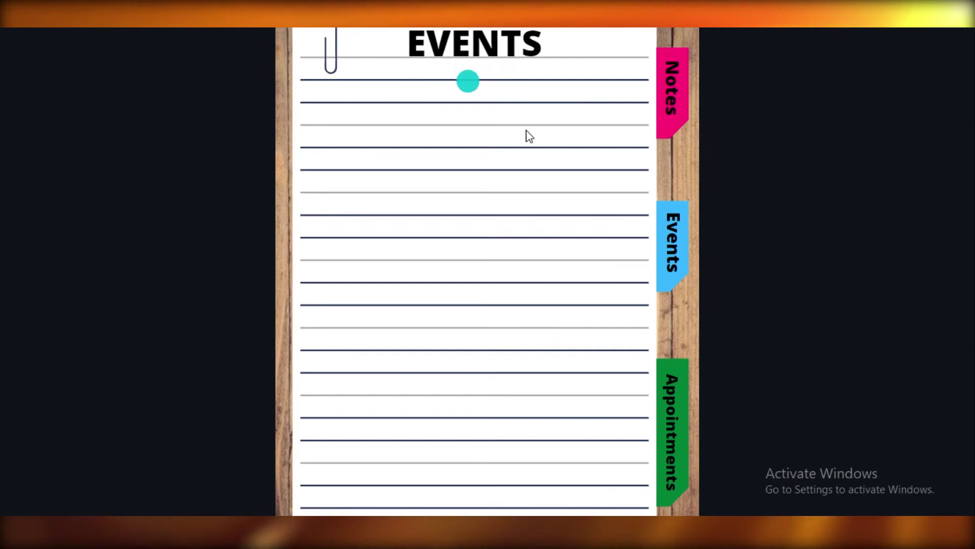
left_click(672, 412)
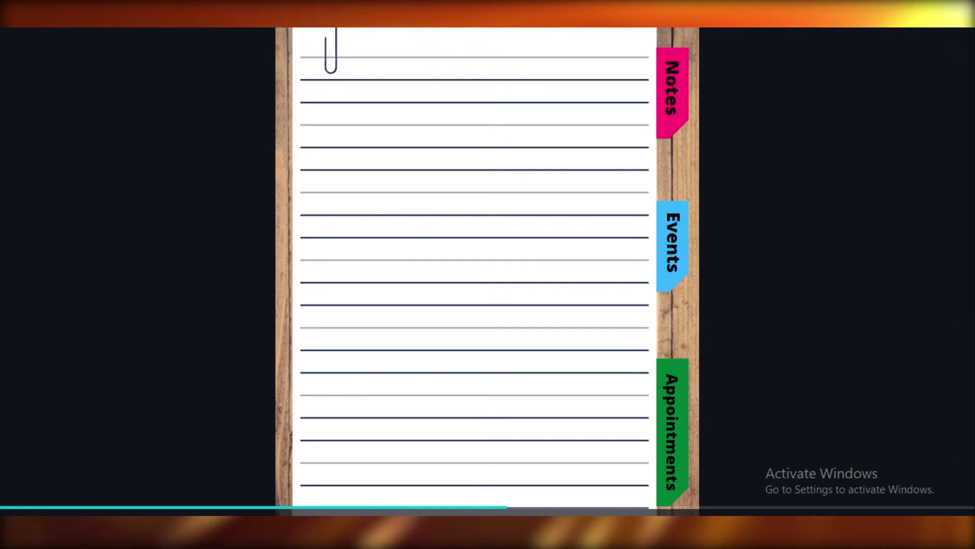
key("Escape")
Link the "Appointments" tab label on the EVENTS heading page to page 20 of the design
scroll(969, 305, "up", 10)
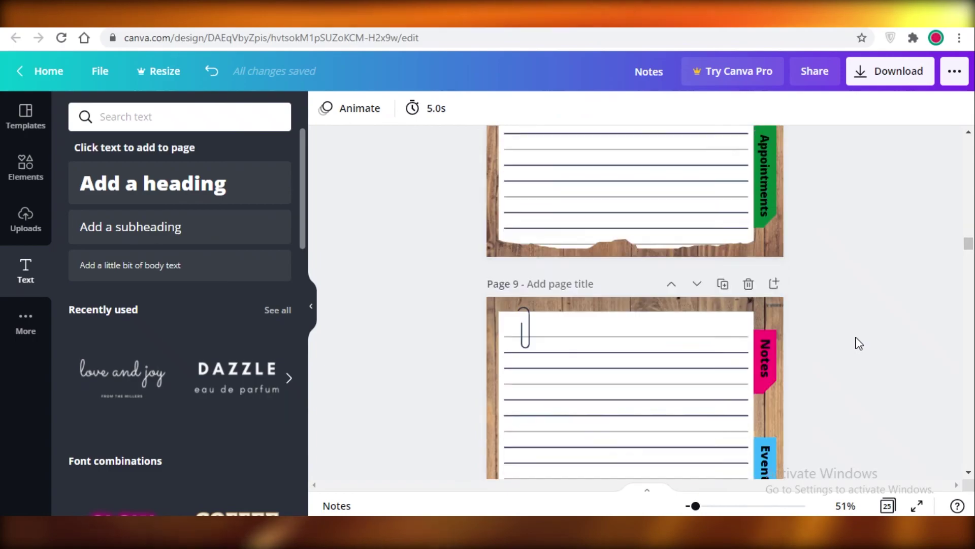
scroll(855, 342, "down", 15)
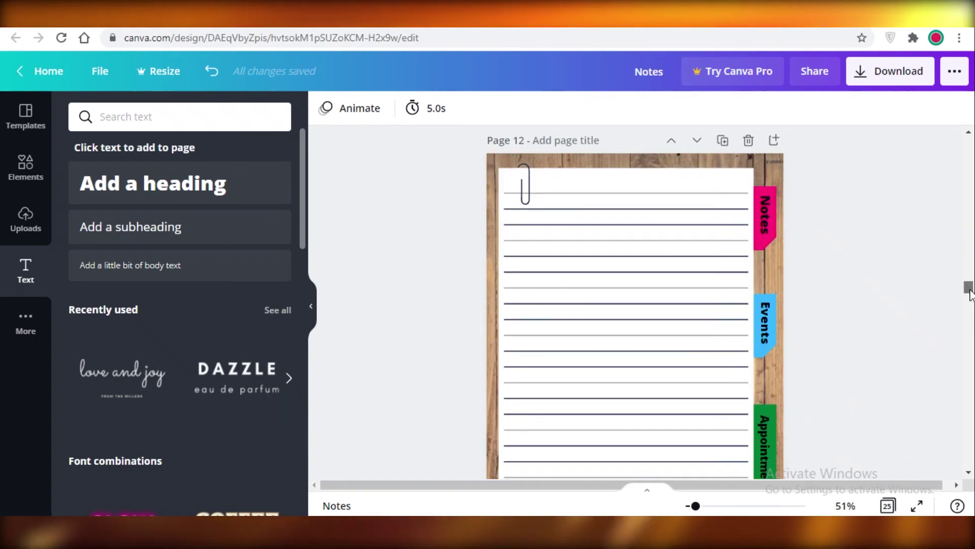
left_click_drag(970, 283, 964, 385)
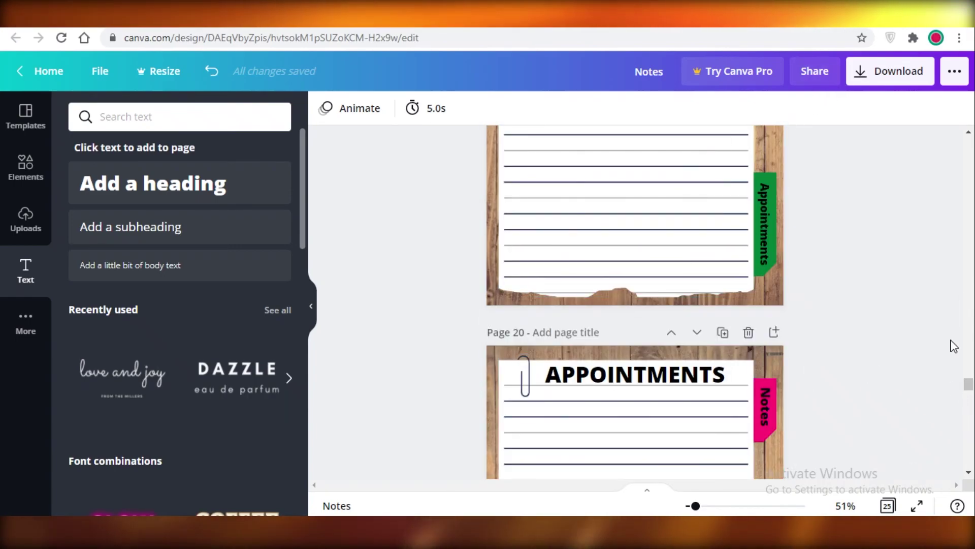
left_click_drag(968, 342, 950, 257)
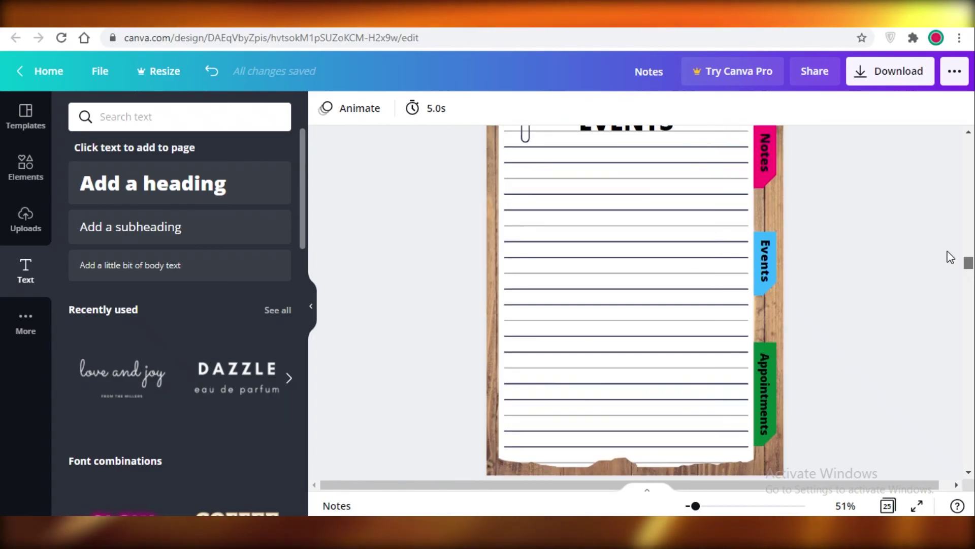
left_click(761, 369)
left_click(792, 108)
left_click(727, 144)
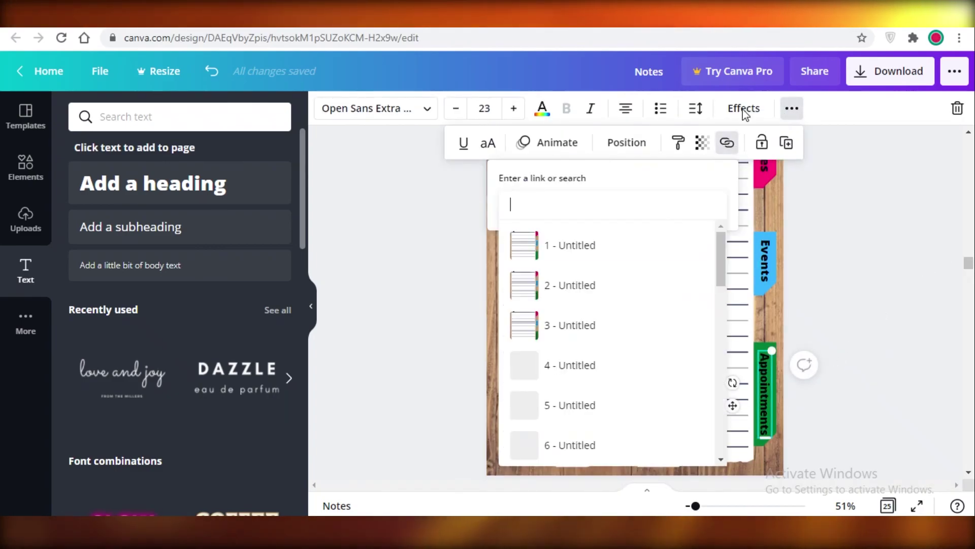
scroll(551, 380, "down", 15)
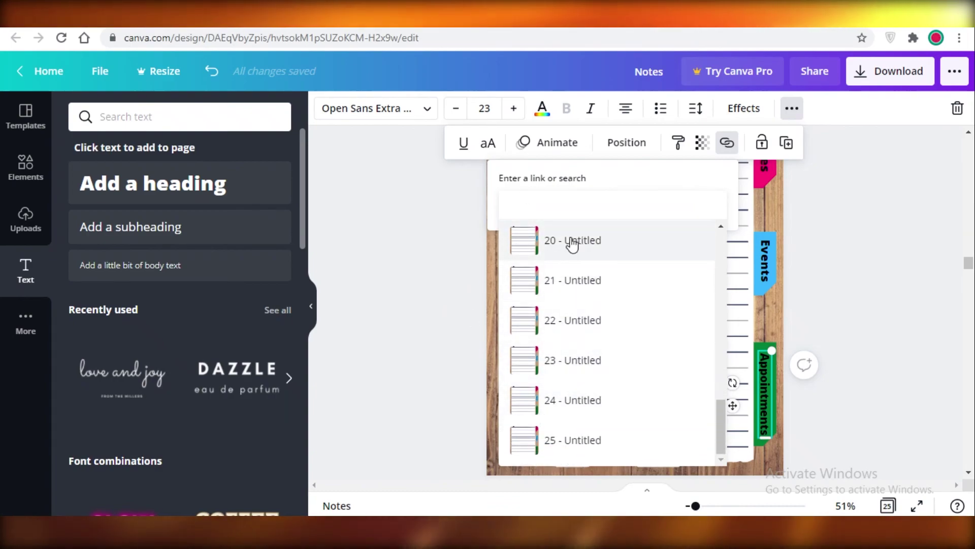
left_click(567, 242)
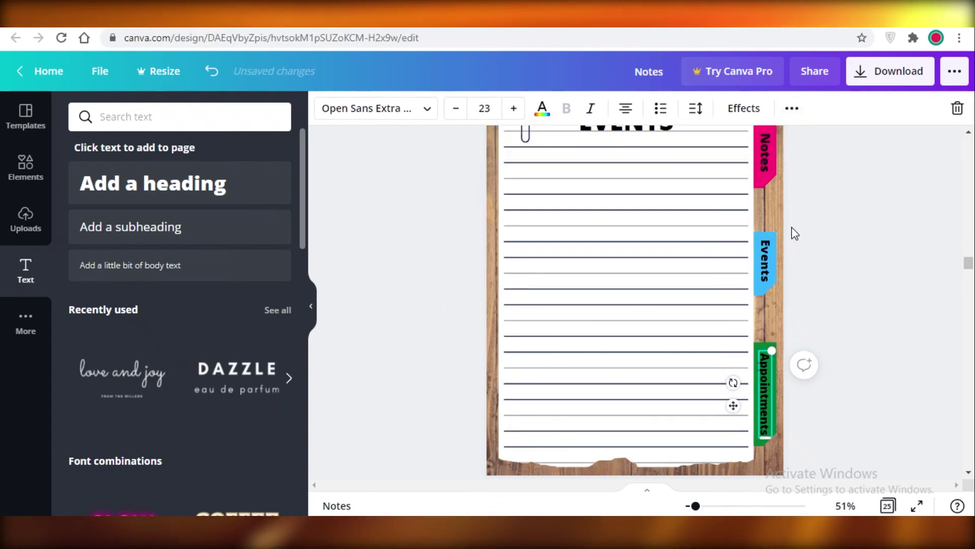
Present the design from the EVENTS page, test its "Appointments" tab link, and exit the presentation
left_click(954, 71)
left_click(819, 184)
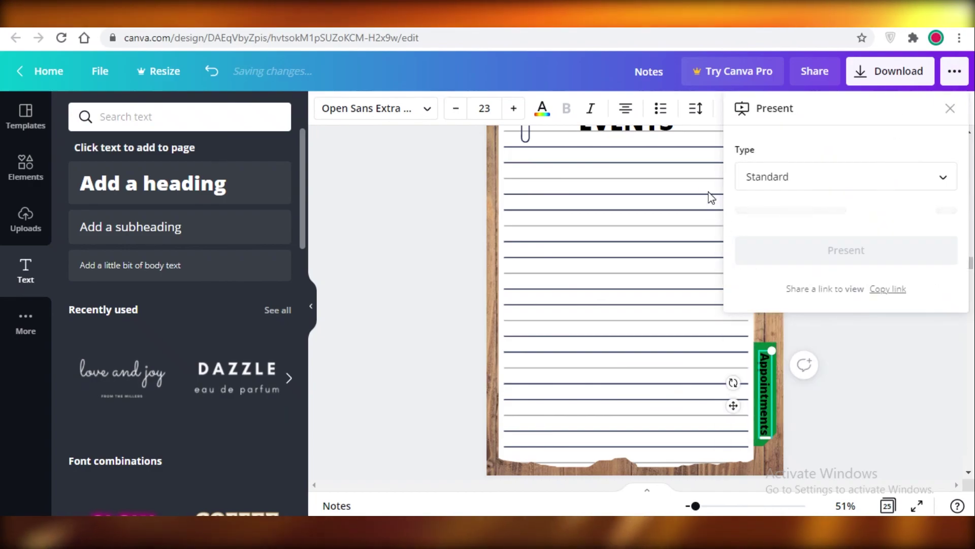
left_click(844, 219)
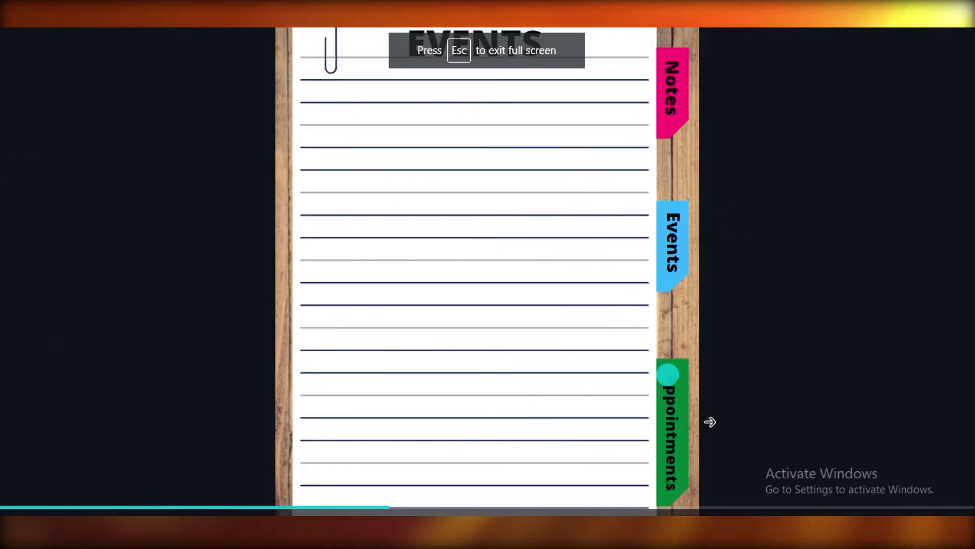
left_click(668, 411)
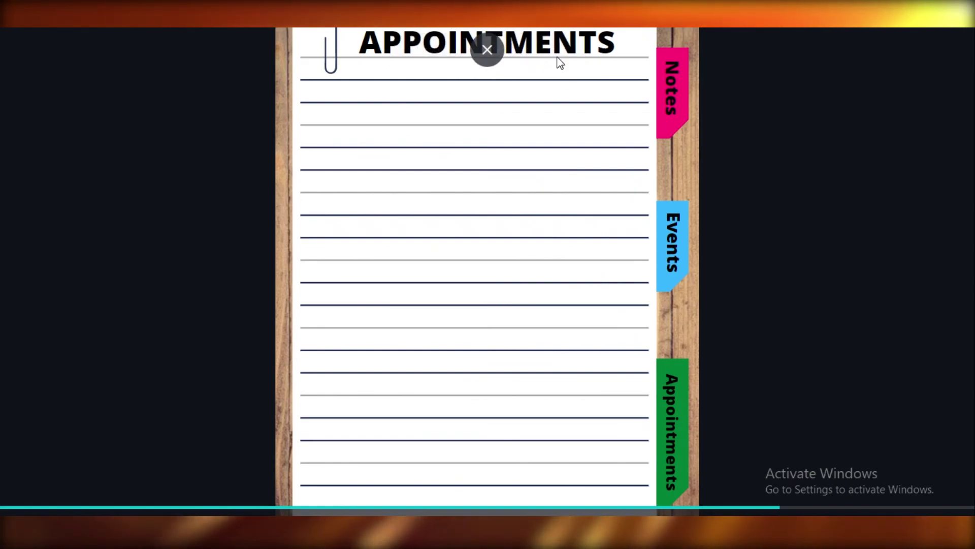
left_click(522, 133)
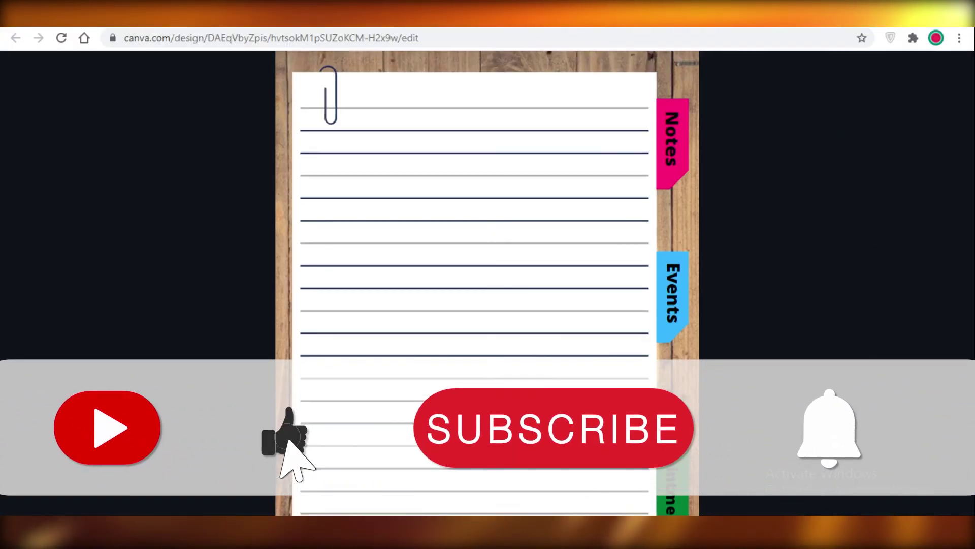
key("Escape")
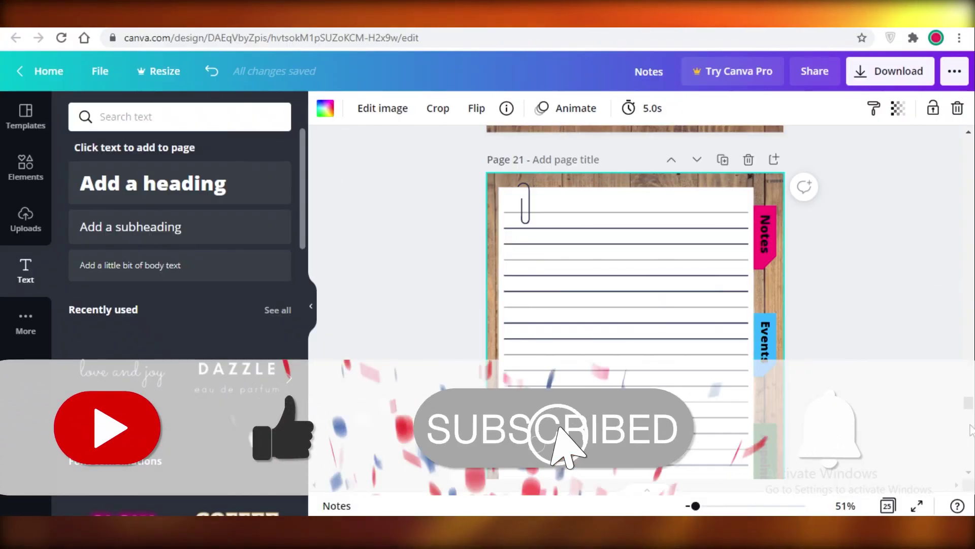
left_click_drag(968, 402, 971, 173)
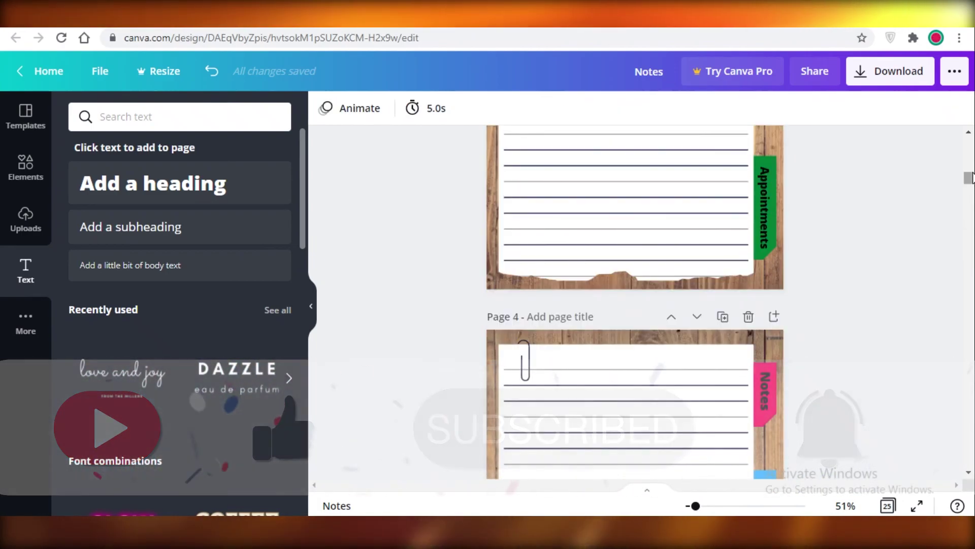